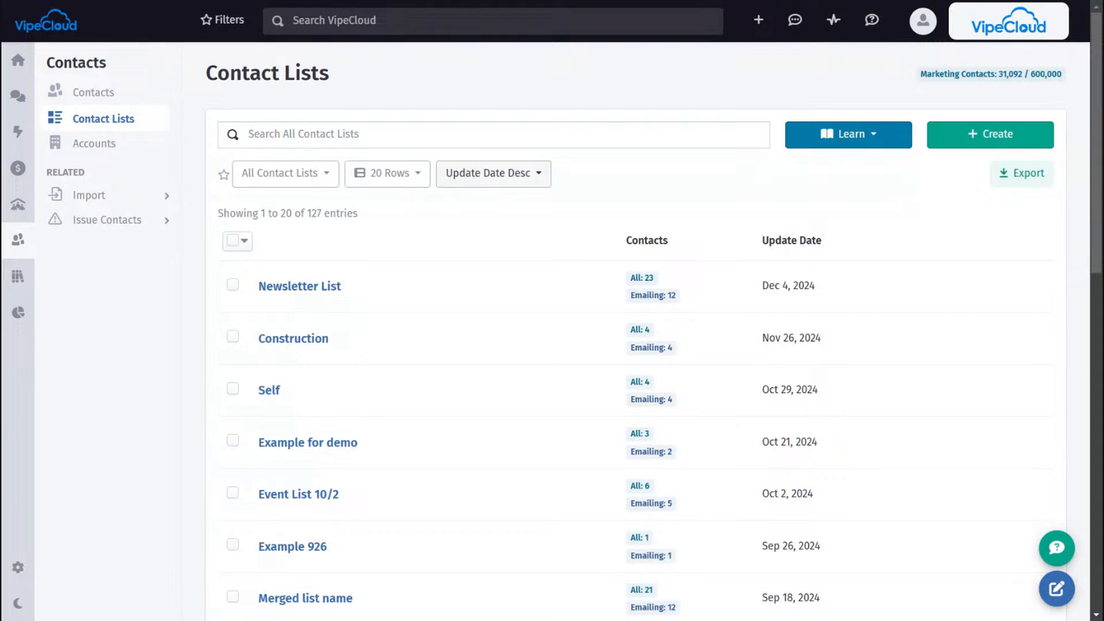
Search the contact lists for "list", look through the matches, and clear the search
{"action": "left_click", "coordinate": [249, 134]}
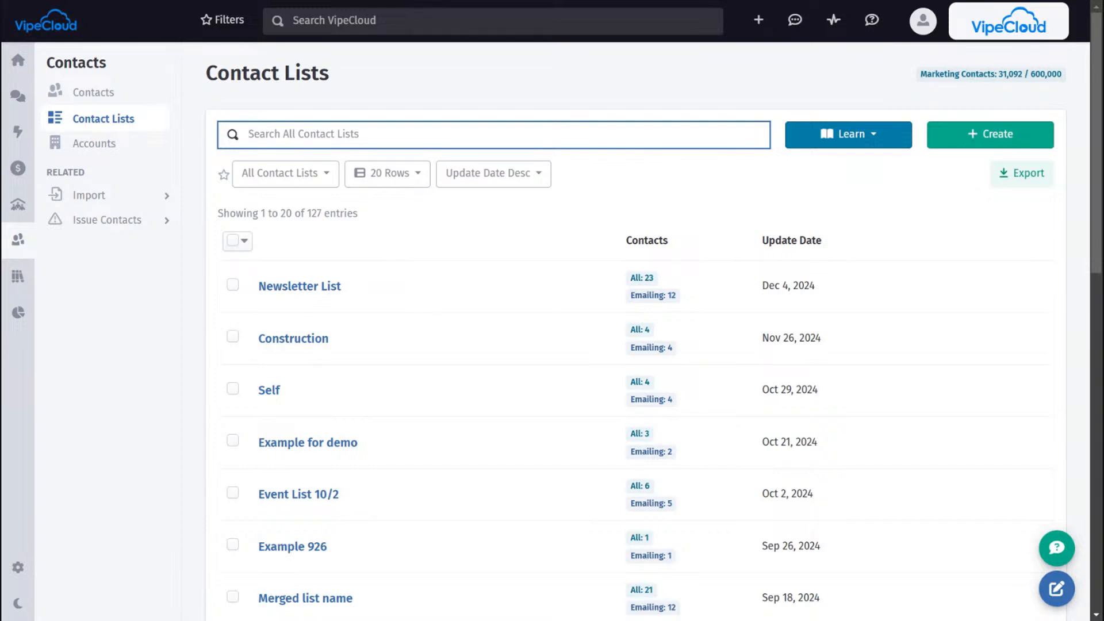
{"action": "type", "text": "list"}
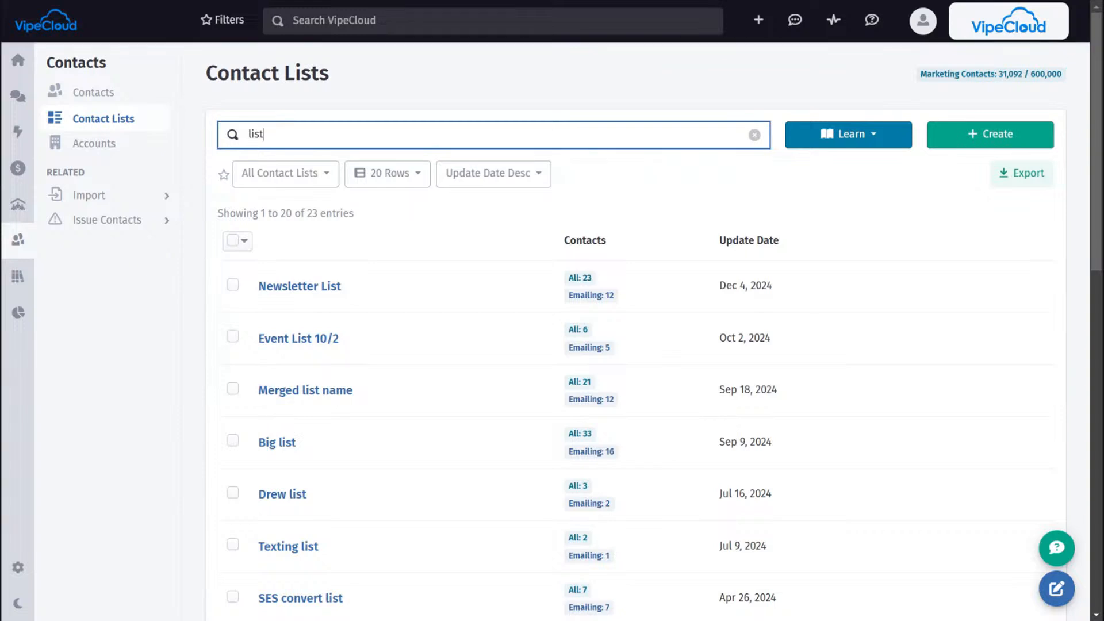
{"action": "scroll", "coordinate": [408, 306], "scroll_direction": "down", "scroll_amount": 7}
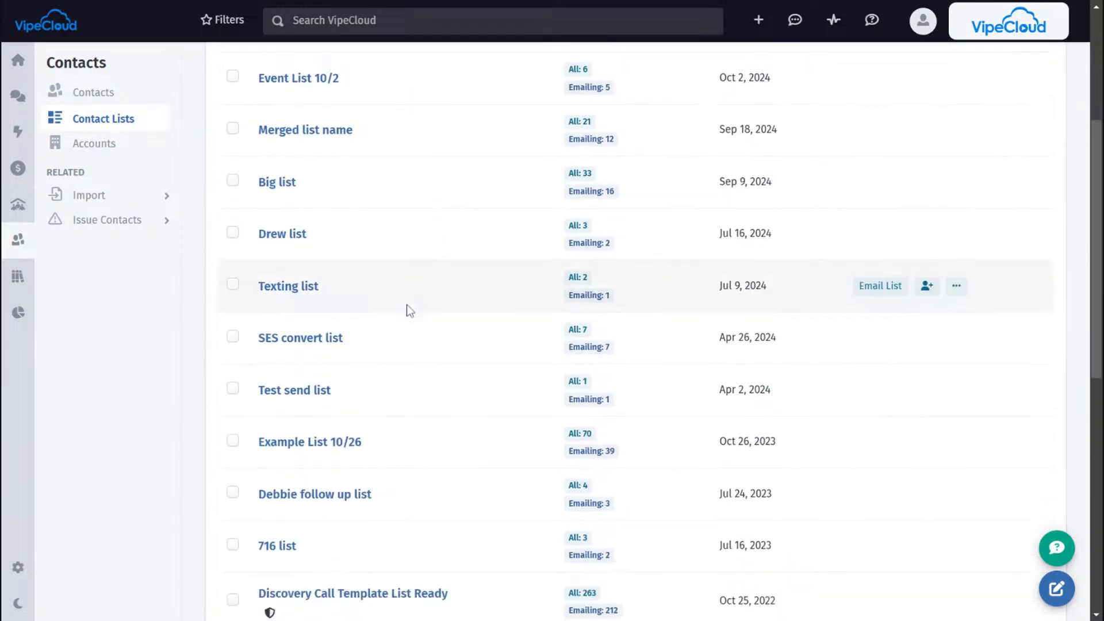
{"action": "scroll", "coordinate": [412, 305], "scroll_direction": "up", "scroll_amount": 7}
{"action": "key", "text": "ctrl+a"}
{"action": "key", "text": "BackSpace"}
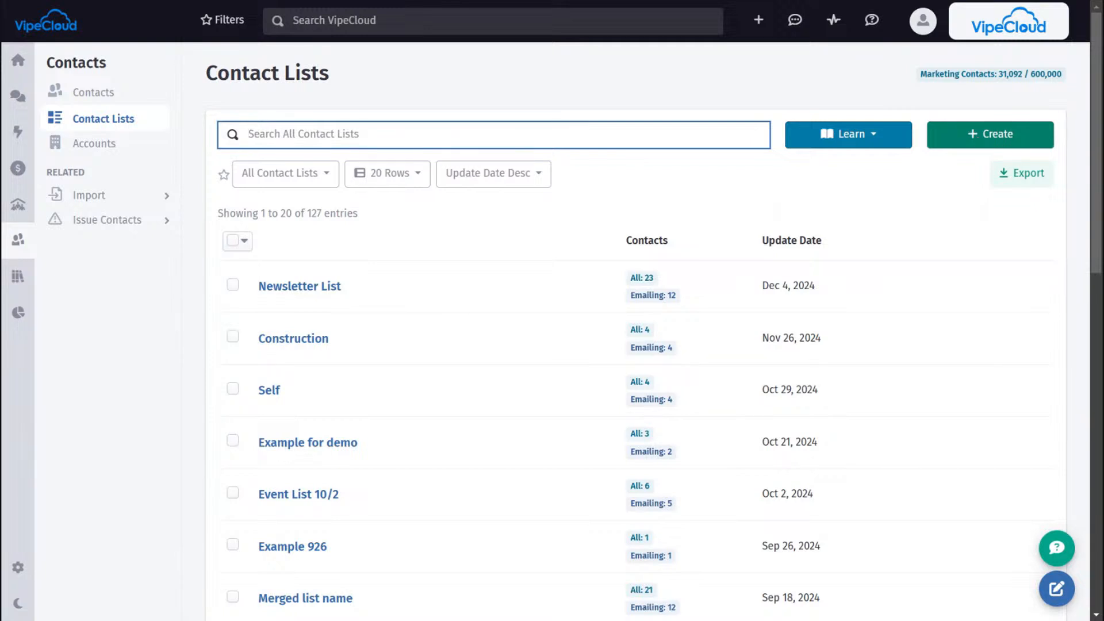
Examine the available ownership filter, rows-per-page and sort order choices for the contact lists without changing them
{"action": "left_click", "coordinate": [298, 189]}
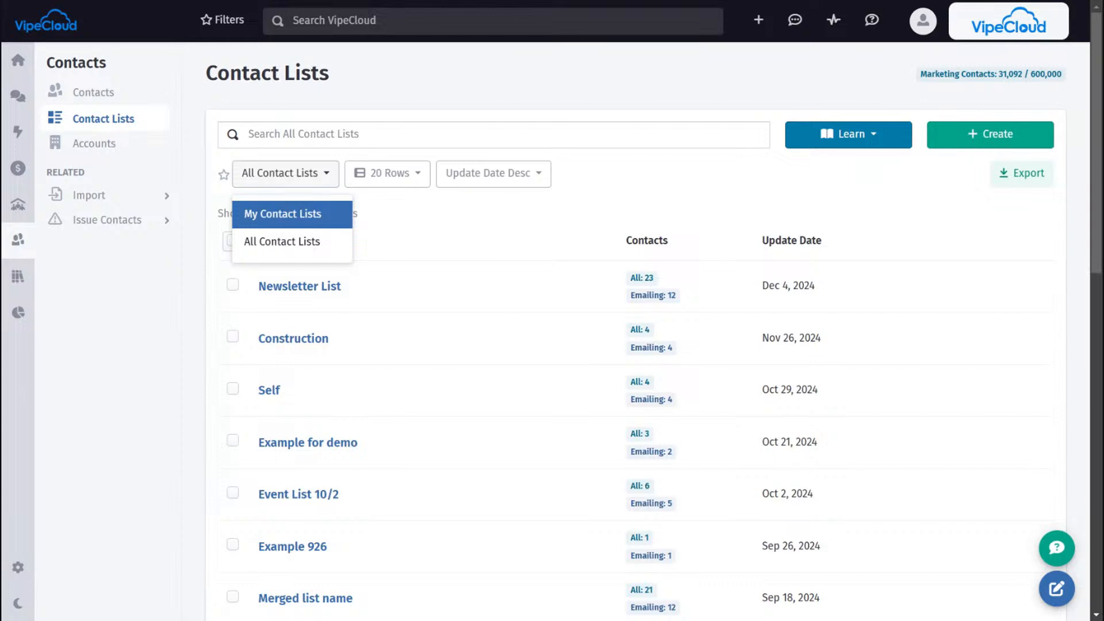
{"action": "left_click", "coordinate": [423, 212]}
{"action": "left_click", "coordinate": [418, 175]}
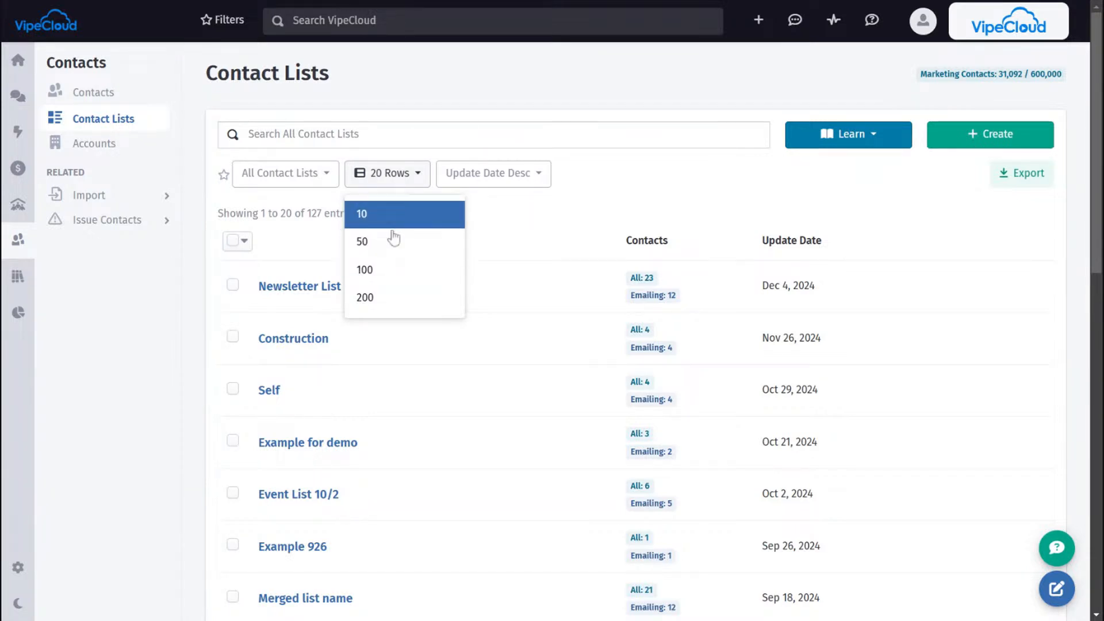
{"action": "left_click", "coordinate": [507, 226]}
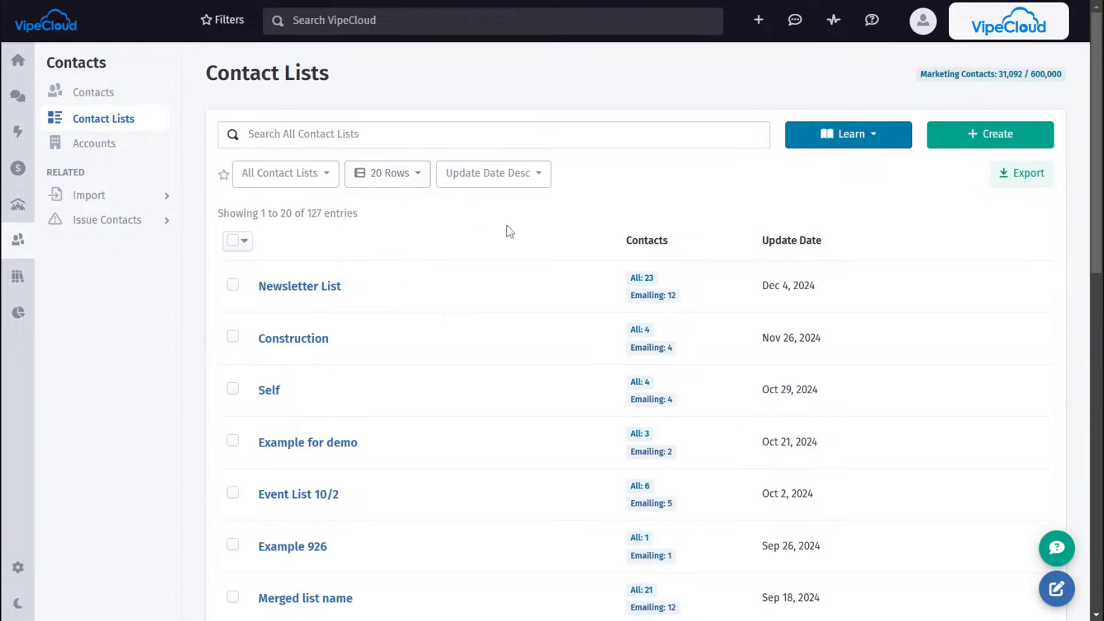
{"action": "left_click", "coordinate": [525, 174]}
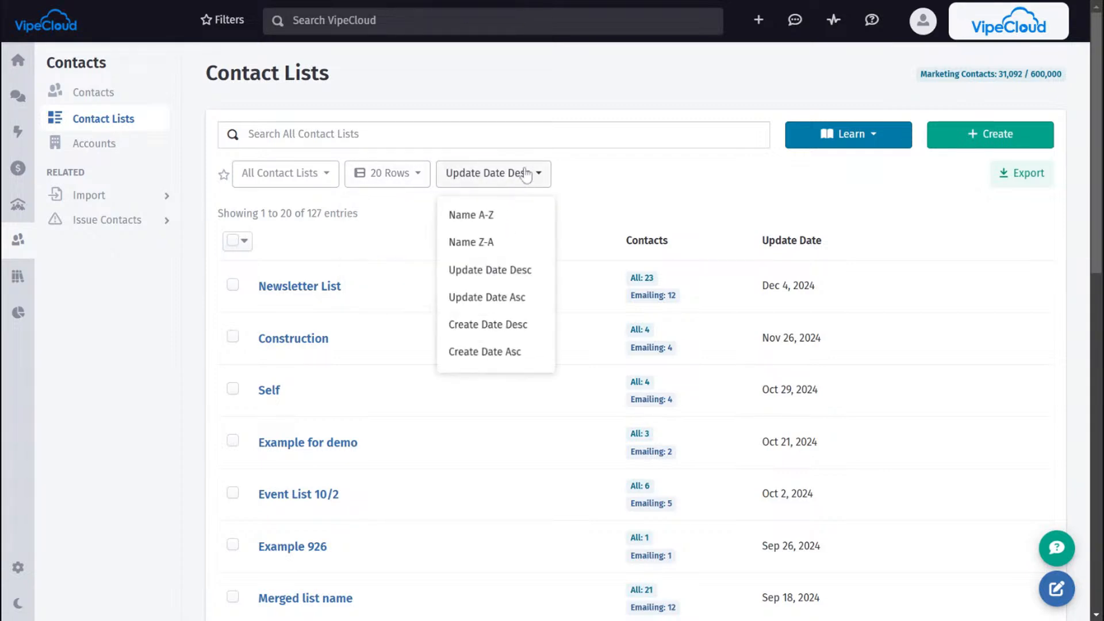
{"action": "left_click", "coordinate": [595, 170]}
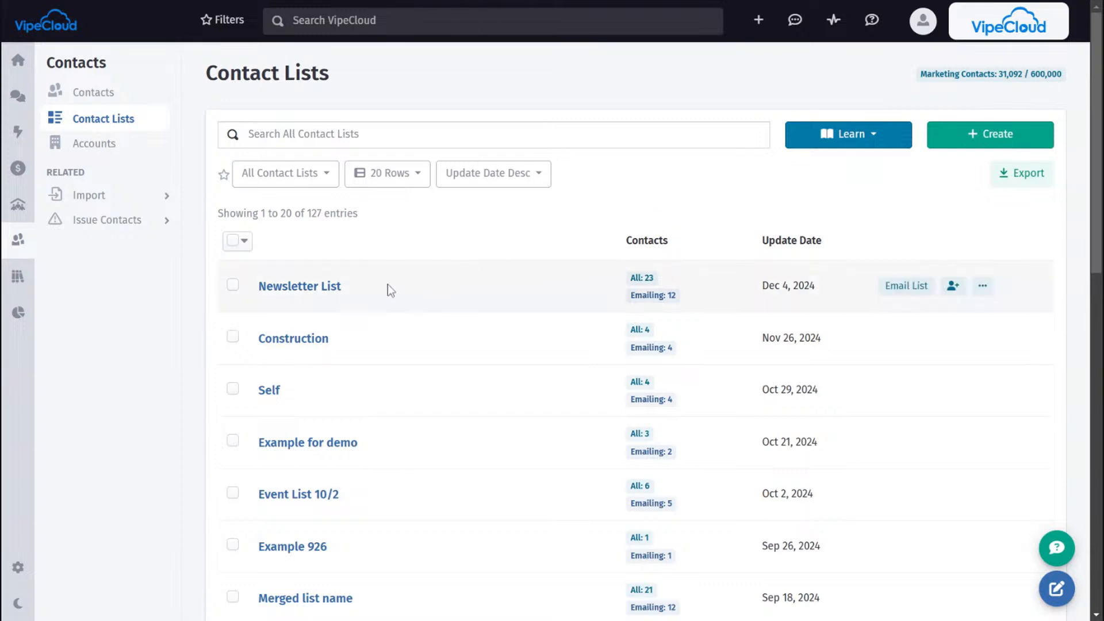
Select the Newsletter List, Construction and Self contact lists, and deselect Self and Construction again
{"action": "left_click", "coordinate": [233, 285]}
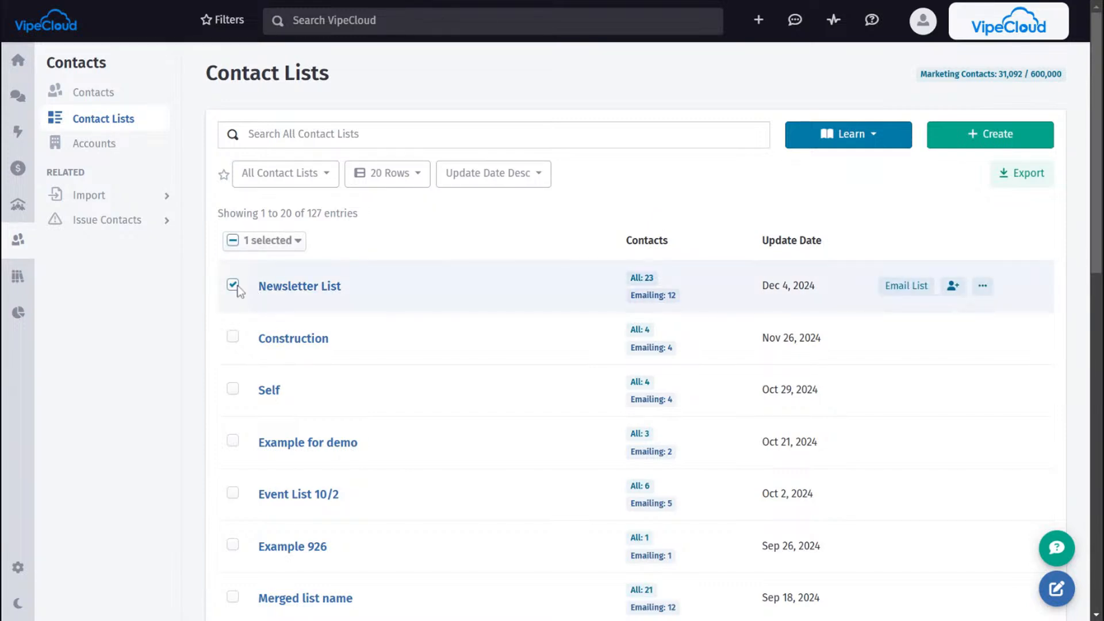
{"action": "left_click", "coordinate": [235, 337]}
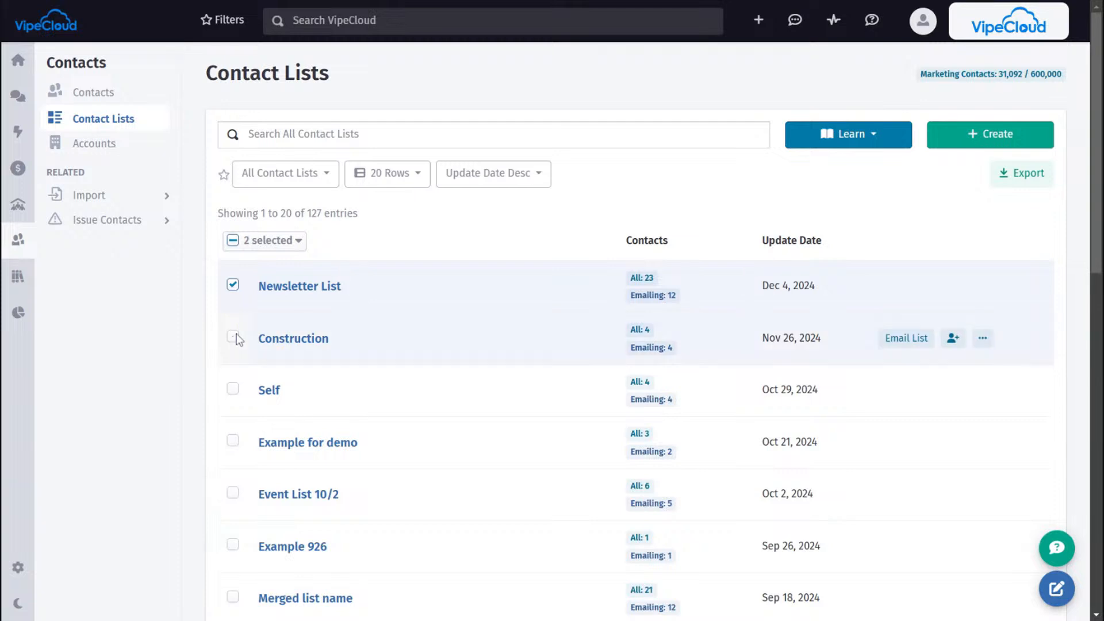
{"action": "left_click", "coordinate": [233, 390]}
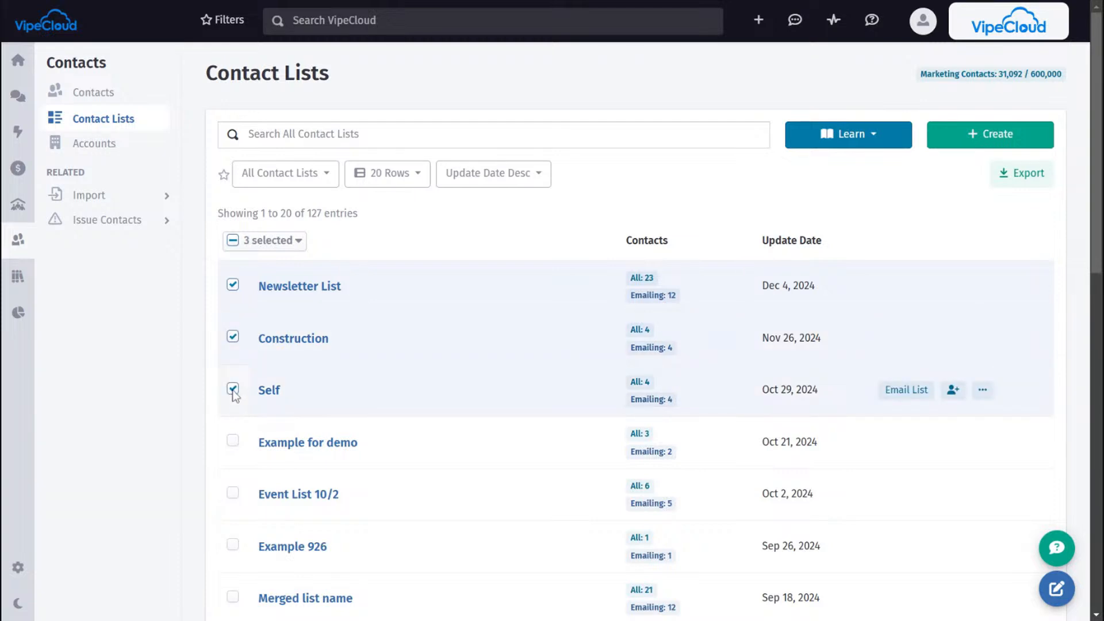
{"action": "left_click", "coordinate": [233, 389]}
{"action": "left_click", "coordinate": [233, 336]}
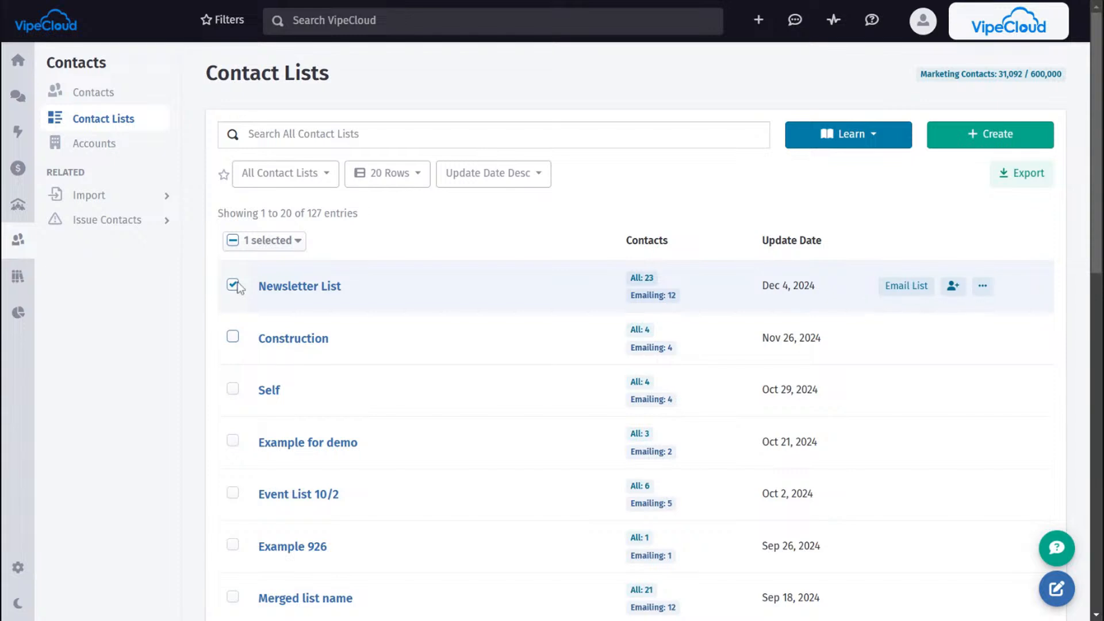
Examine the bulk actions available for the selected Newsletter List
{"action": "left_click", "coordinate": [273, 248]}
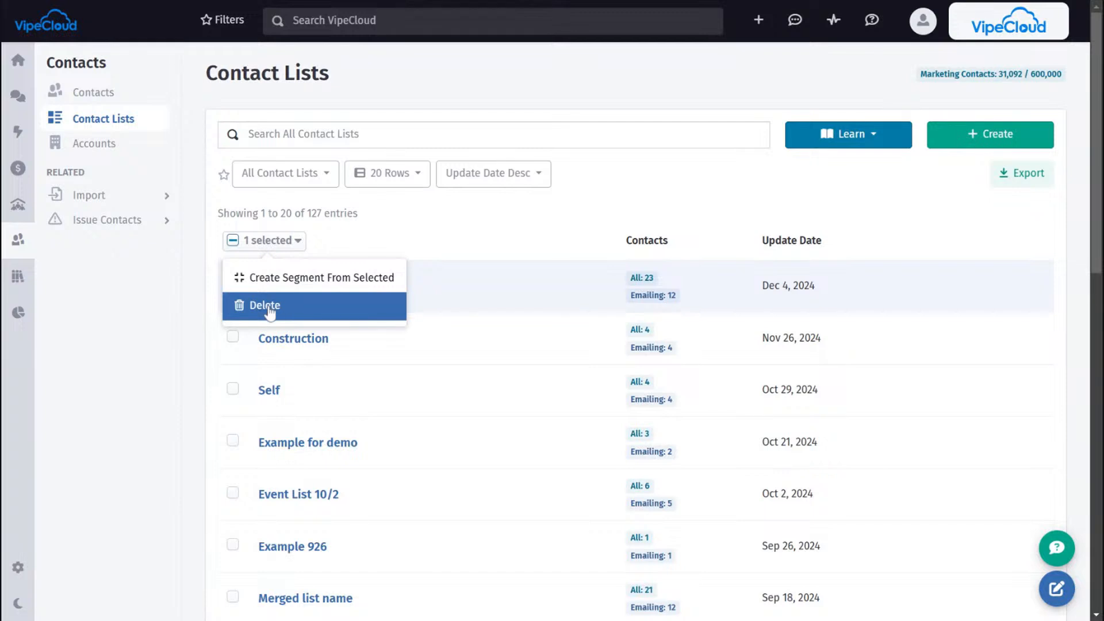
{"action": "left_click", "coordinate": [189, 319]}
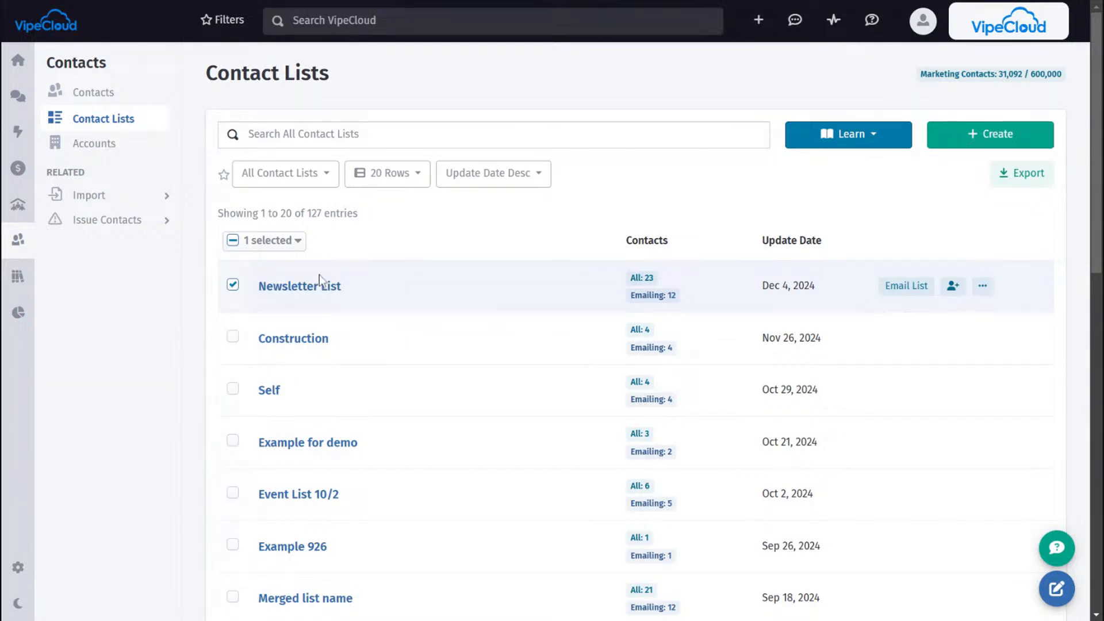
{"action": "left_click", "coordinate": [292, 245]}
{"action": "left_click", "coordinate": [204, 313]}
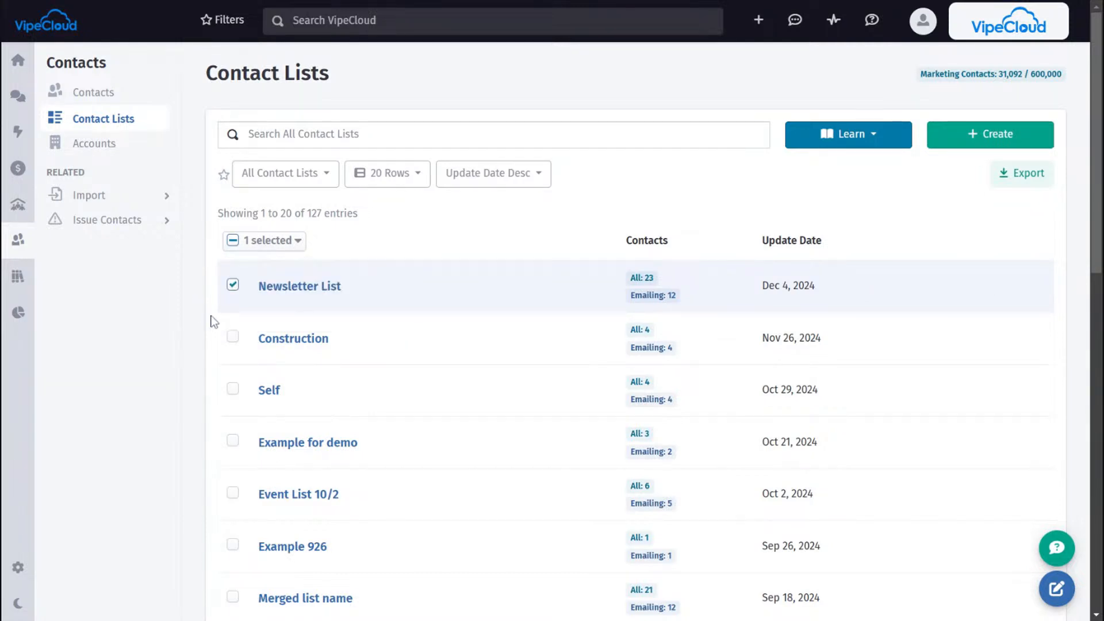
Select every contact list on the current page and clear the whole selection again
{"action": "mouse_move", "coordinate": [319, 311]}
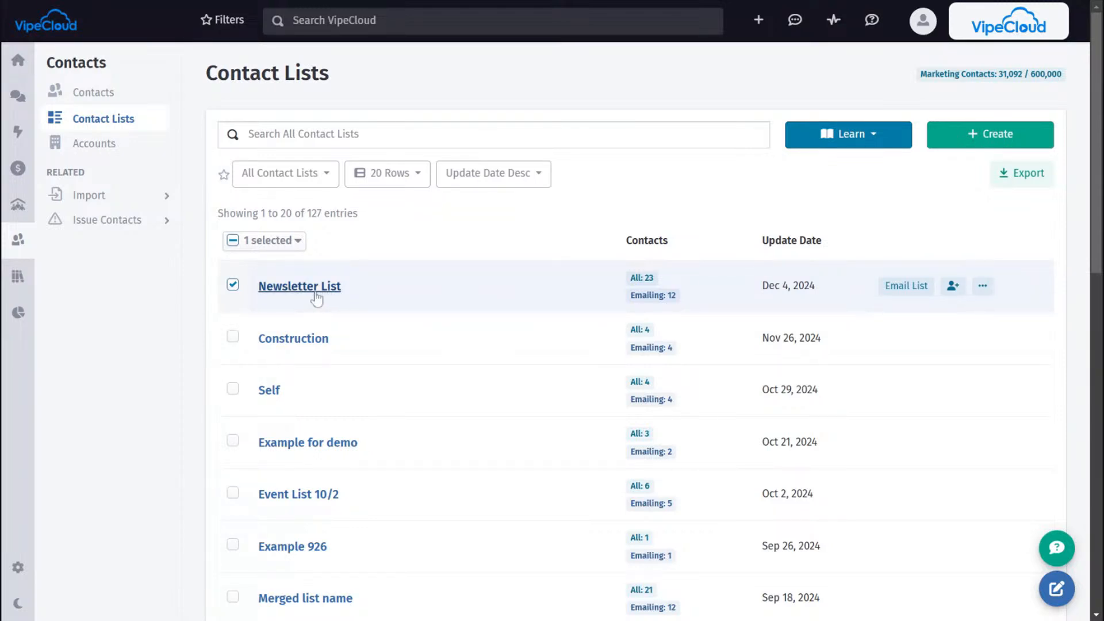
{"action": "left_click", "coordinate": [233, 242]}
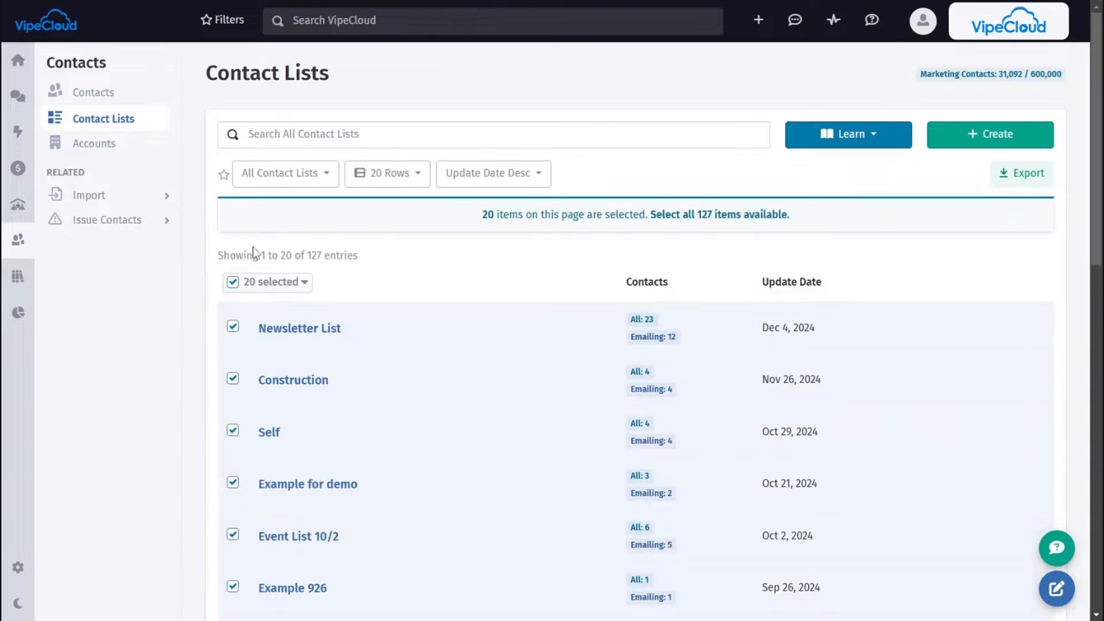
{"action": "left_click", "coordinate": [233, 282]}
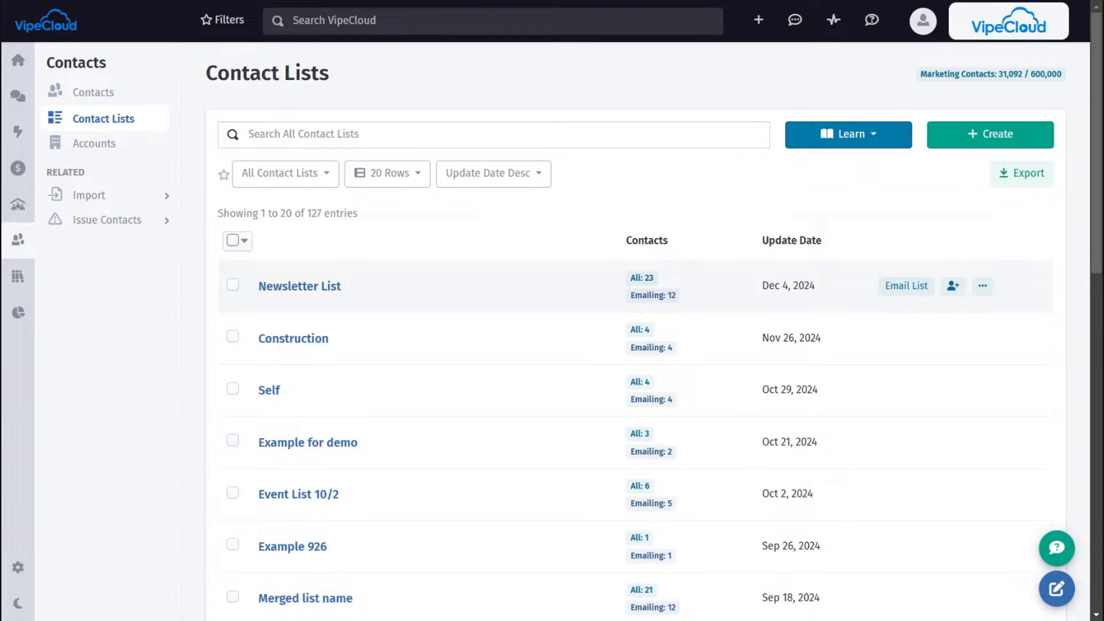
Select the Newsletter List and Construction contact lists and start creating a segment from them
{"action": "left_click", "coordinate": [233, 284]}
{"action": "left_click", "coordinate": [287, 240]}
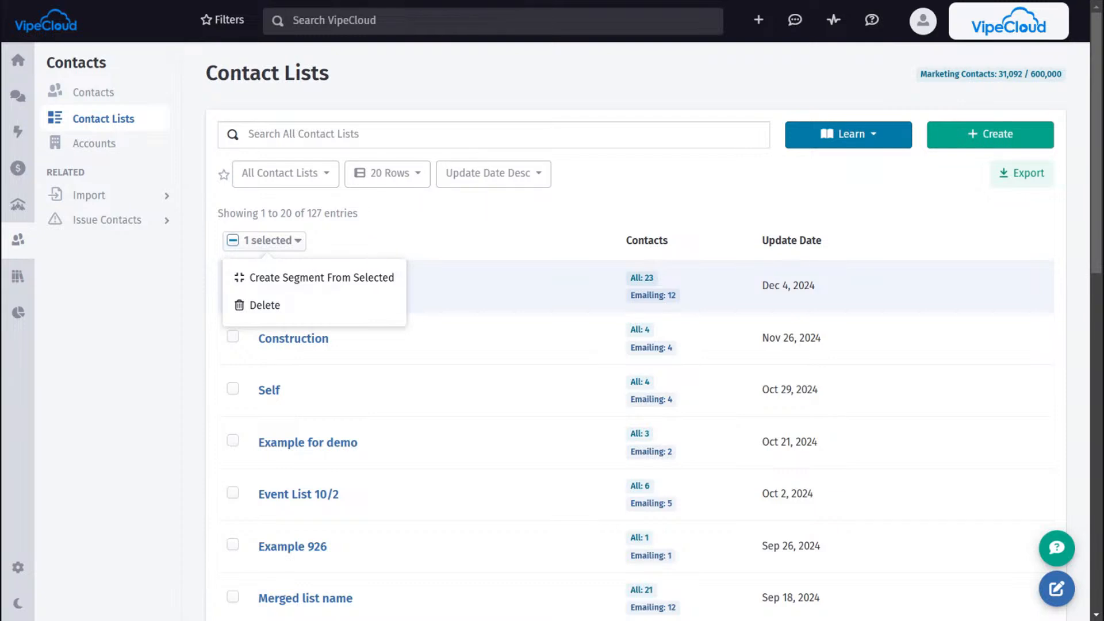
{"action": "left_click", "coordinate": [373, 247]}
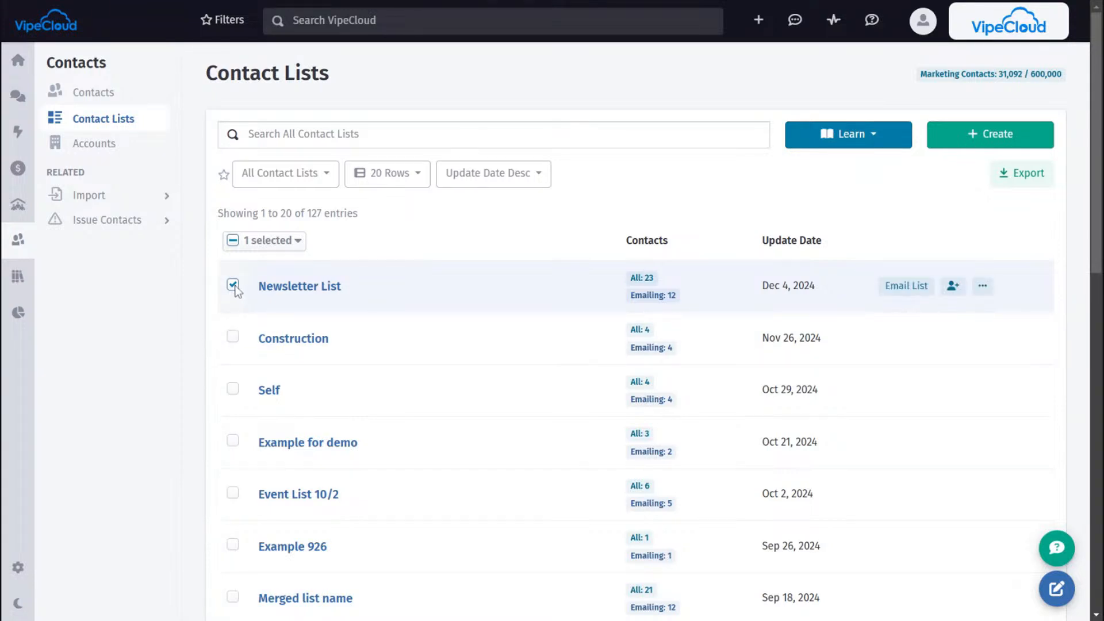
{"action": "left_click", "coordinate": [232, 339]}
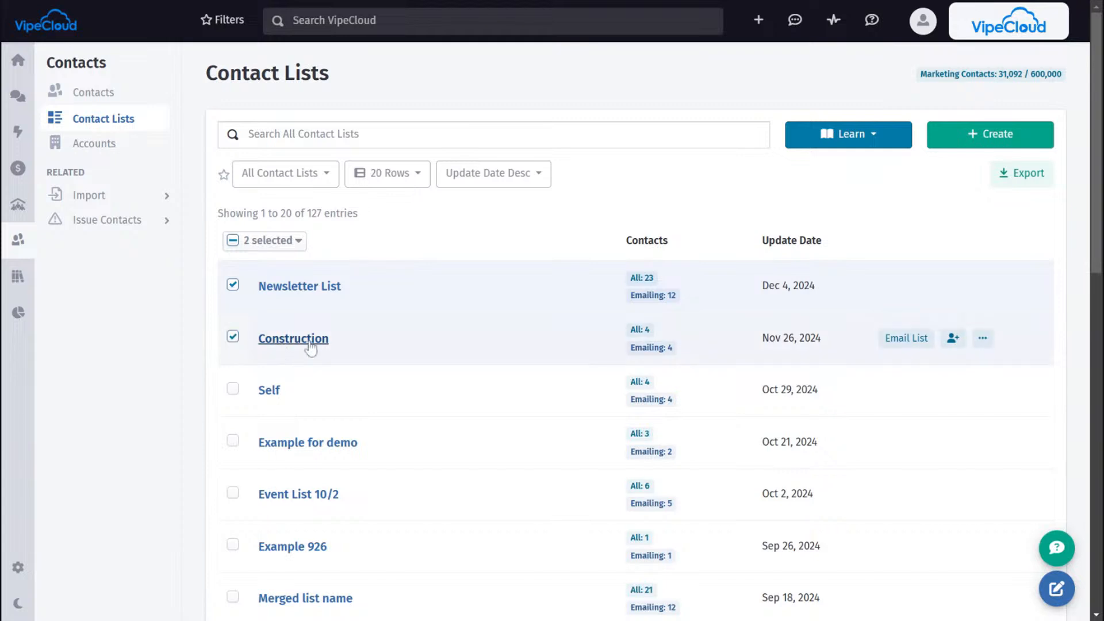
{"action": "left_click", "coordinate": [275, 241]}
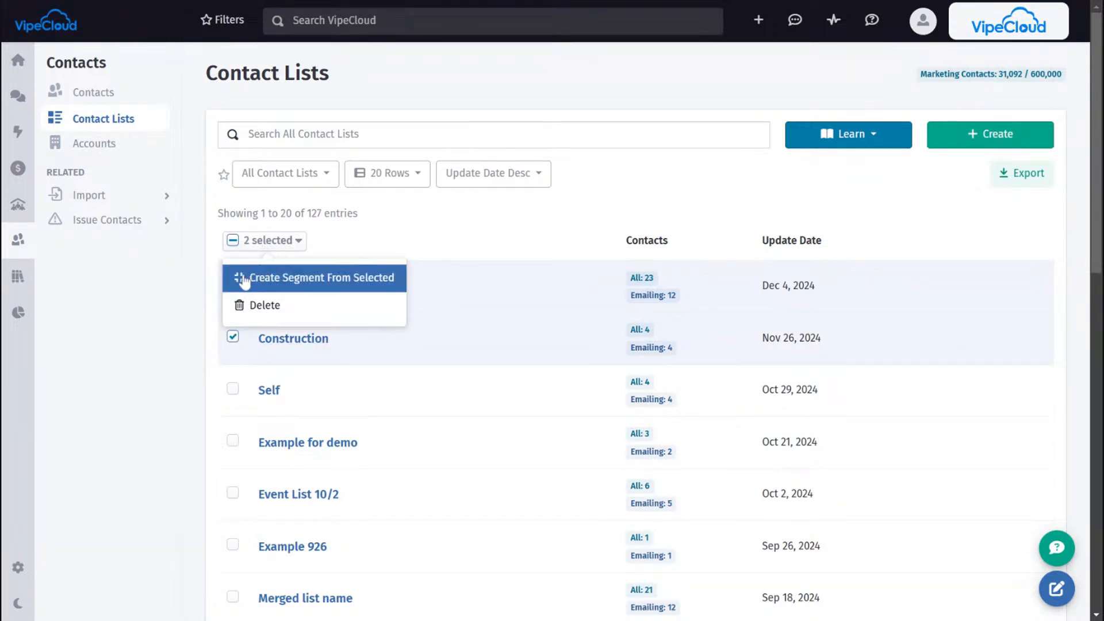
{"action": "left_click", "coordinate": [269, 279]}
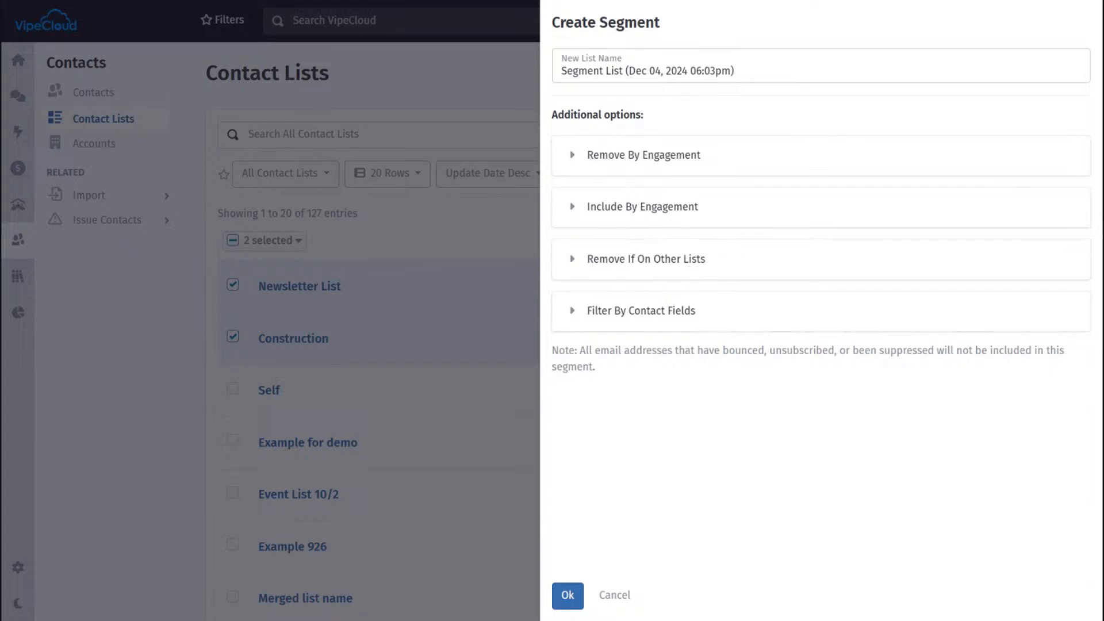
Review the new segment's name and its Remove By Engagement and Include By Engagement options
{"action": "left_click_drag", "start_coordinate": [566, 70], "coordinate": [735, 70]}
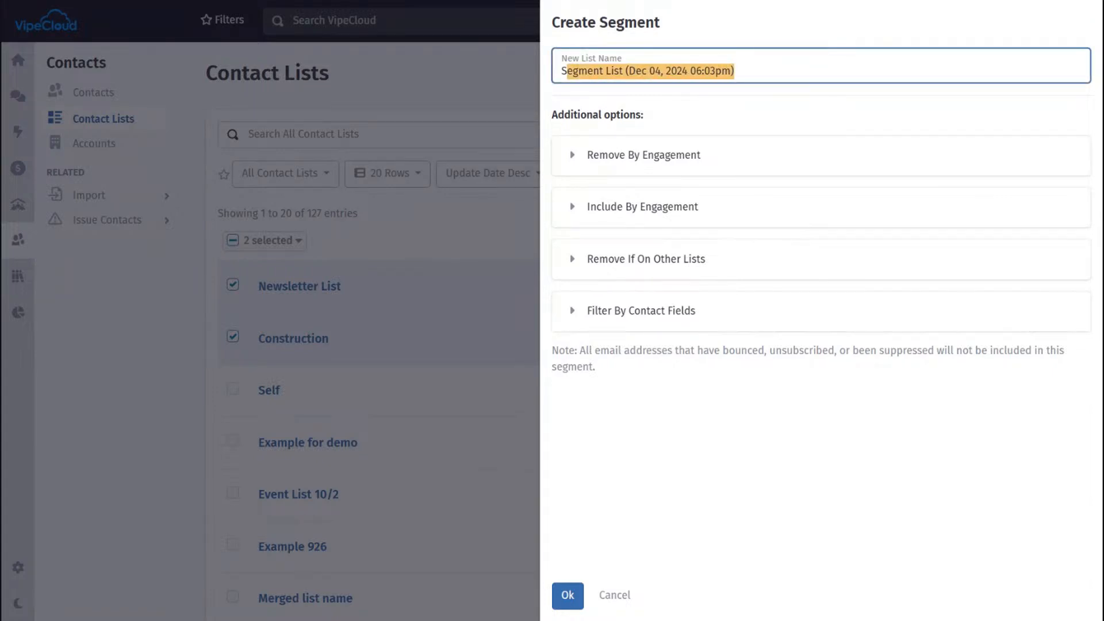
{"action": "left_click", "coordinate": [654, 94]}
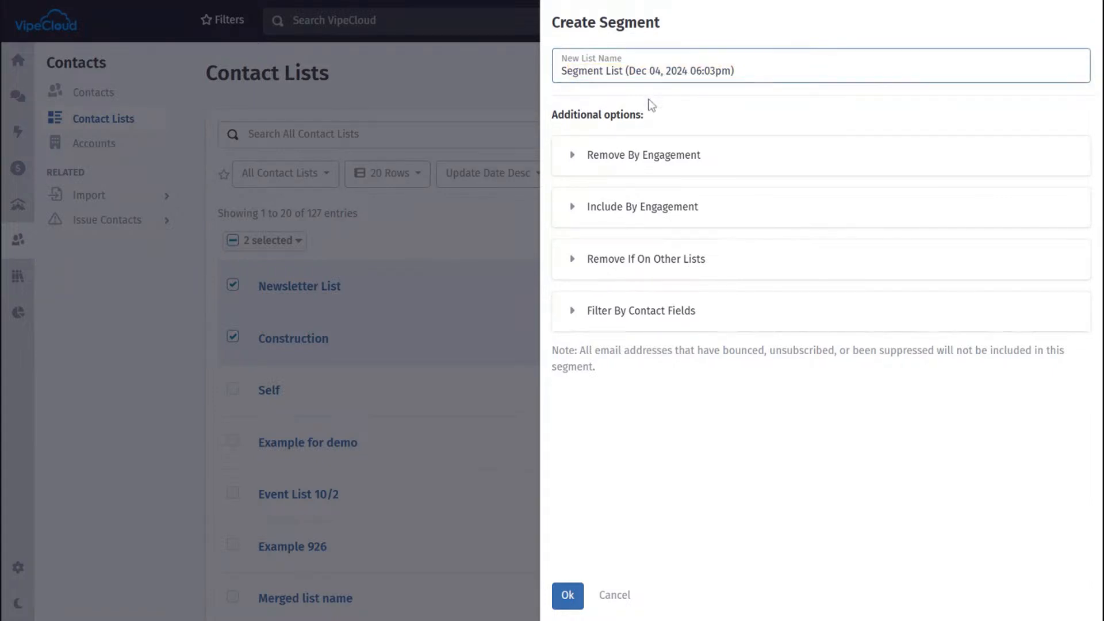
{"action": "left_click", "coordinate": [649, 169]}
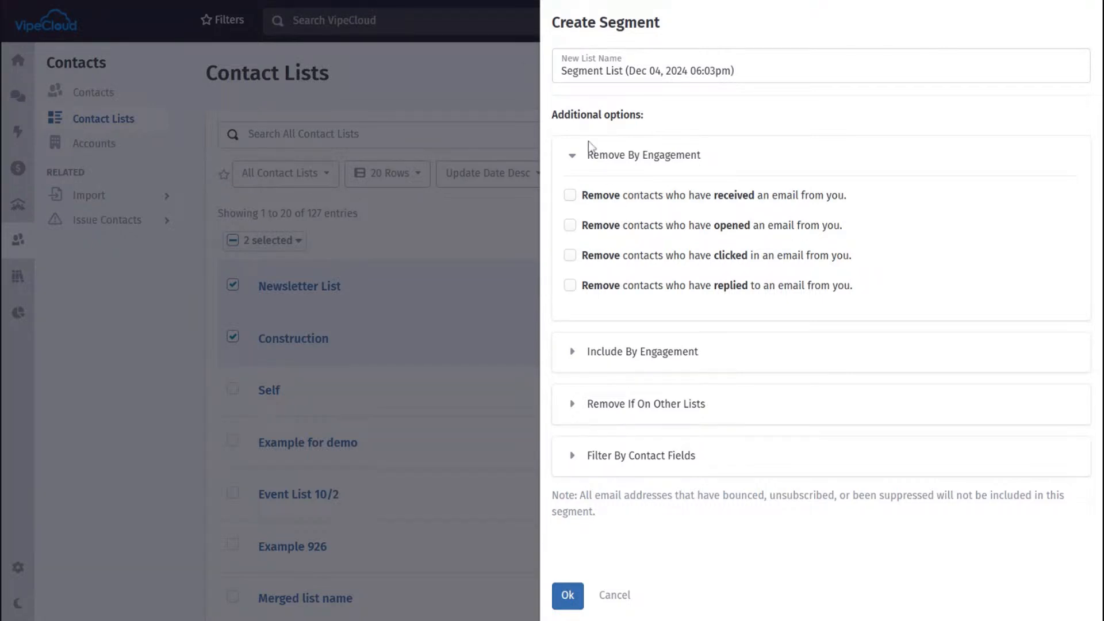
{"action": "left_click", "coordinate": [635, 155]}
{"action": "left_click", "coordinate": [611, 209]}
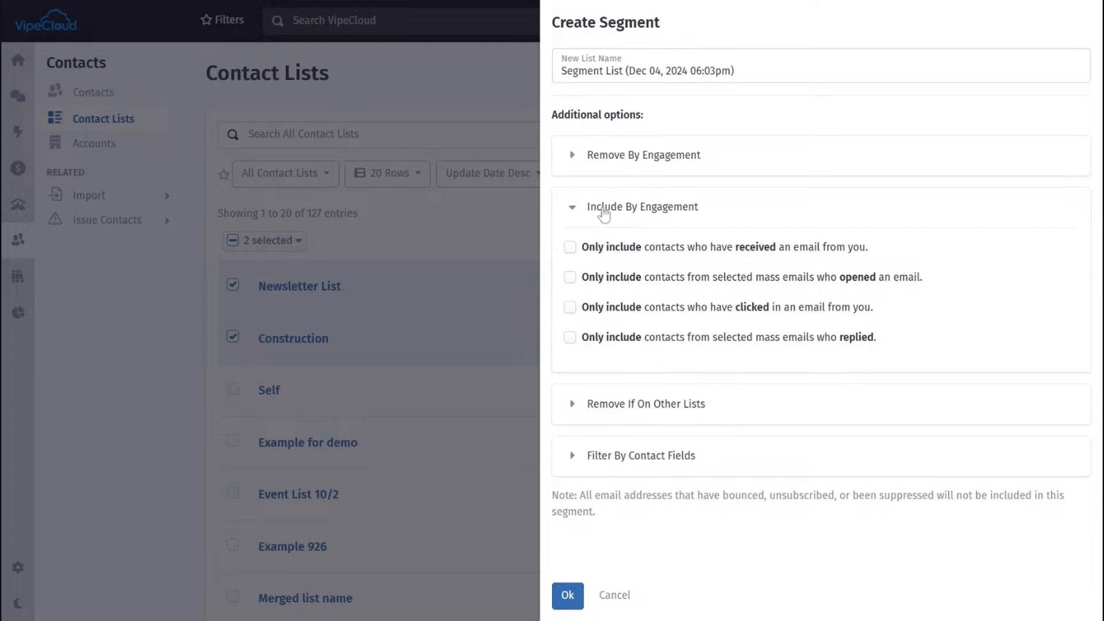
{"action": "left_click", "coordinate": [602, 251]}
{"action": "left_click", "coordinate": [569, 247]}
Examine the Remove If On Other Lists option and the lists it offers, and collapse it again
{"action": "left_click", "coordinate": [641, 407]}
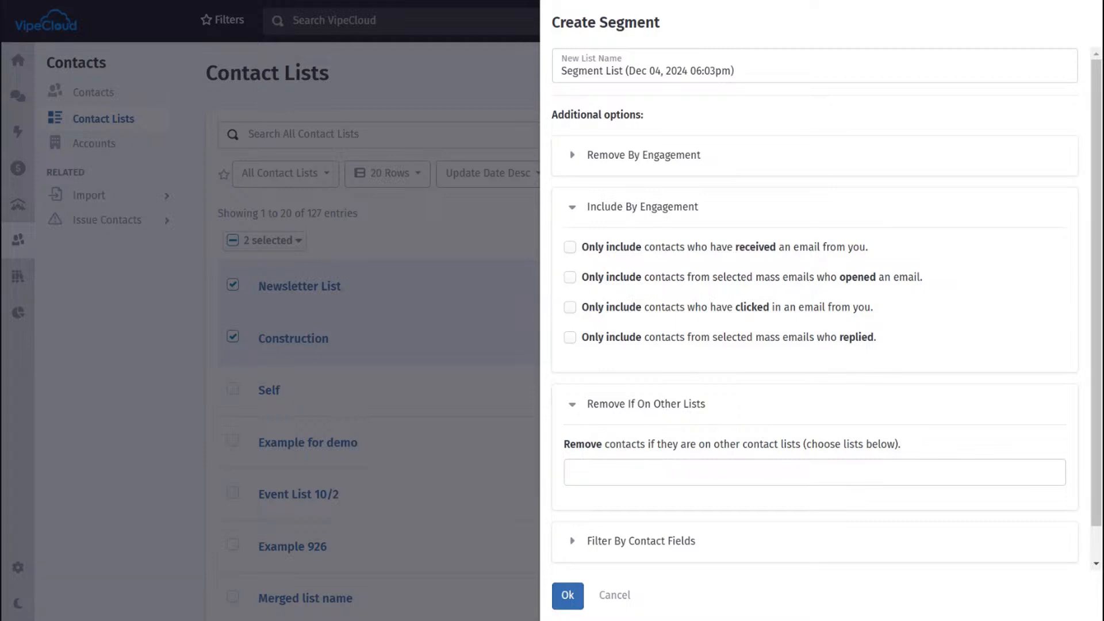
{"action": "left_click", "coordinate": [649, 472]}
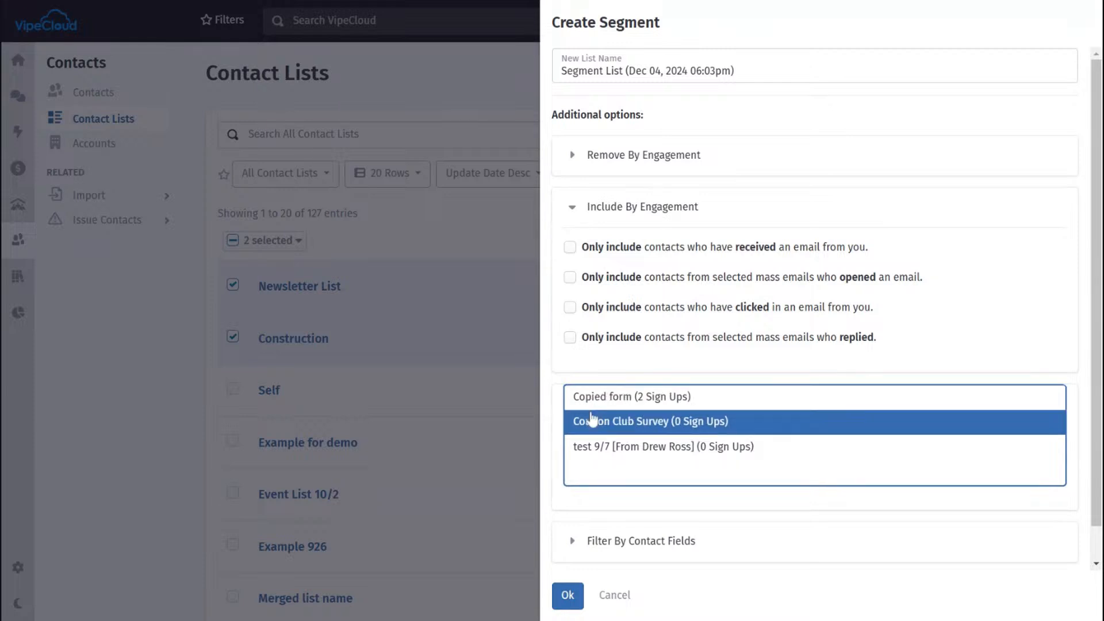
{"action": "left_click", "coordinate": [548, 389]}
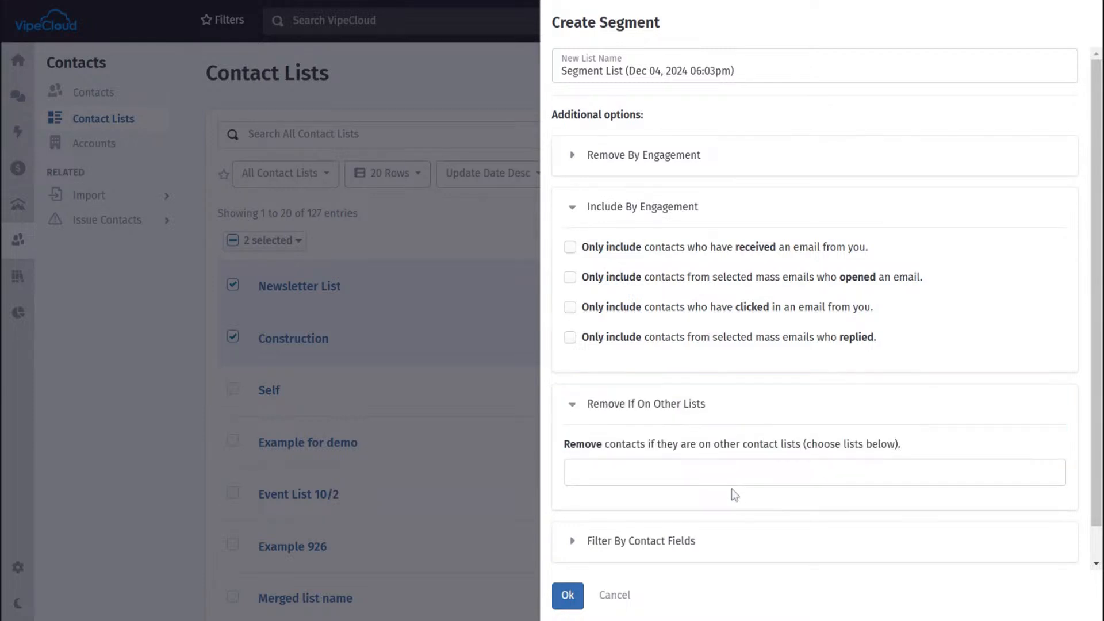
{"action": "left_click", "coordinate": [612, 405]}
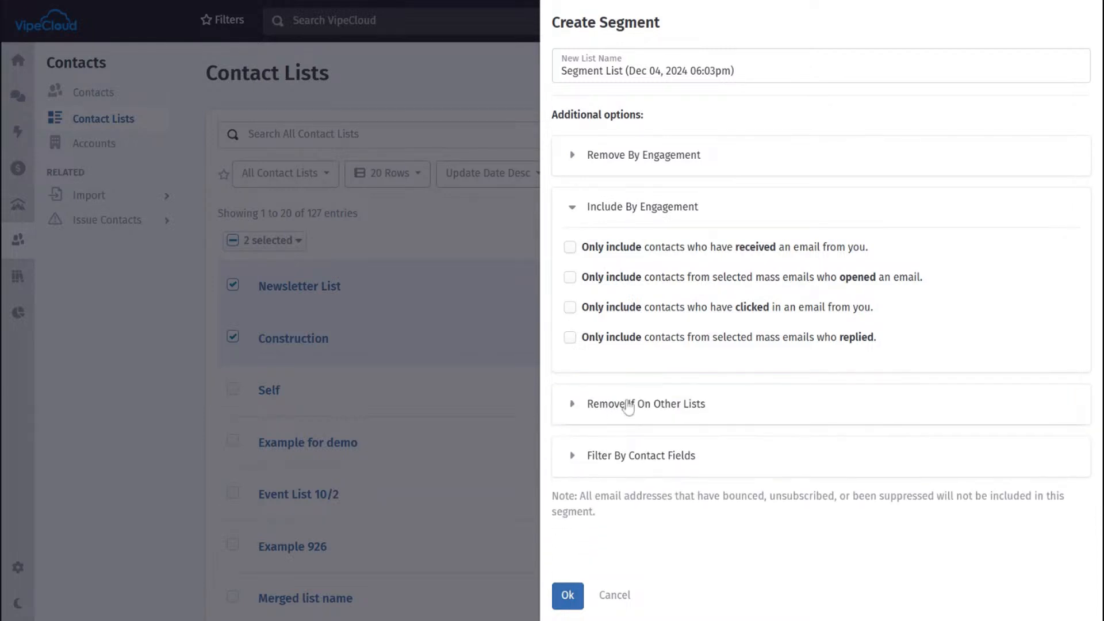
Examine the Filter By Contact Fields option and cancel the segment creation
{"action": "left_click", "coordinate": [634, 460]}
{"action": "scroll", "coordinate": [636, 411], "scroll_direction": "down", "scroll_amount": 1}
{"action": "left_click", "coordinate": [679, 470]}
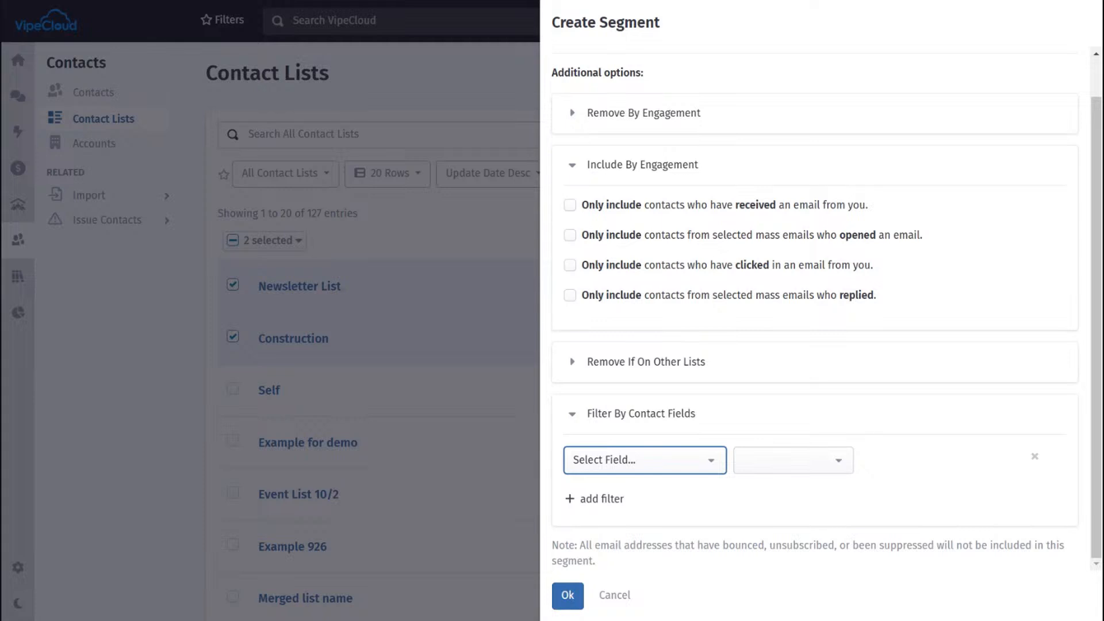
{"action": "left_click", "coordinate": [898, 449]}
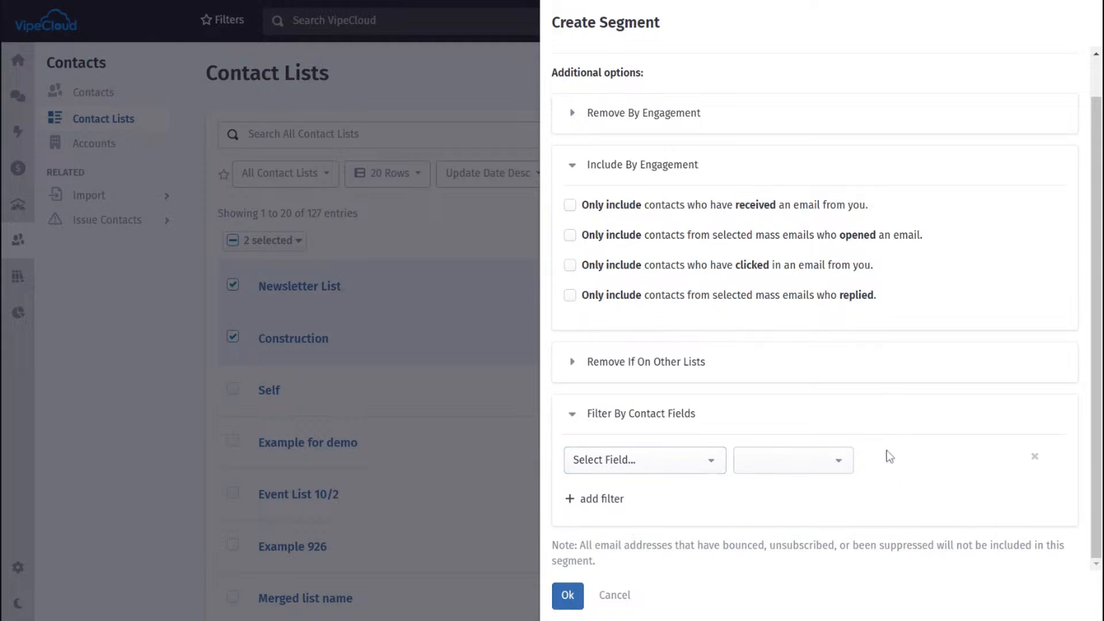
{"action": "left_click", "coordinate": [615, 597]}
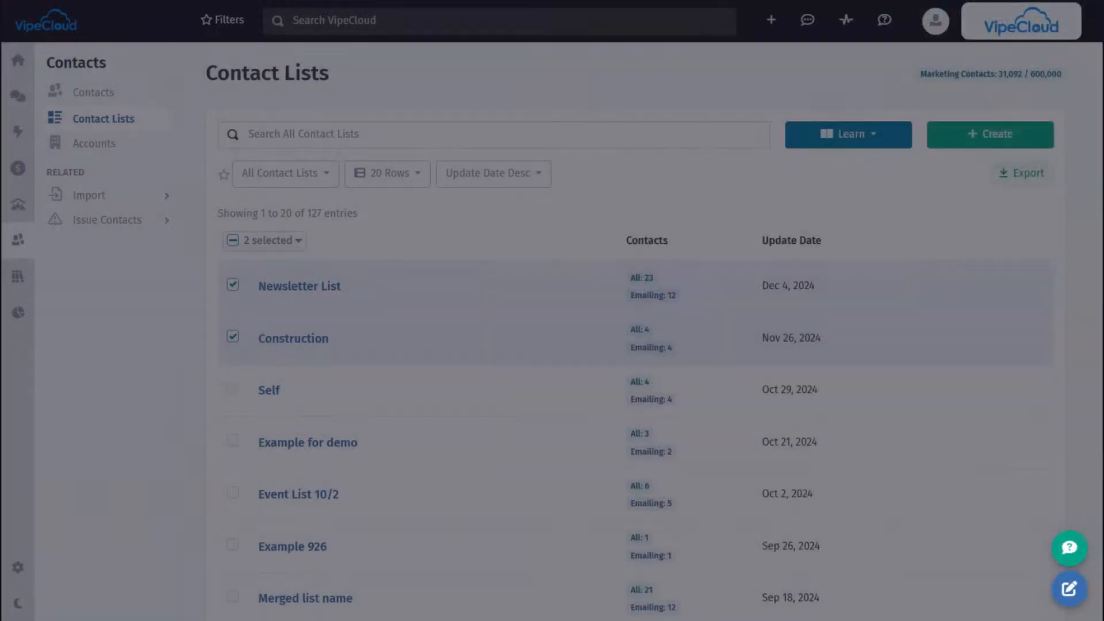
Deselect the Construction list, view the Newsletter List's contacts that are active for emailing, and return to the contact lists
{"action": "left_click", "coordinate": [232, 337]}
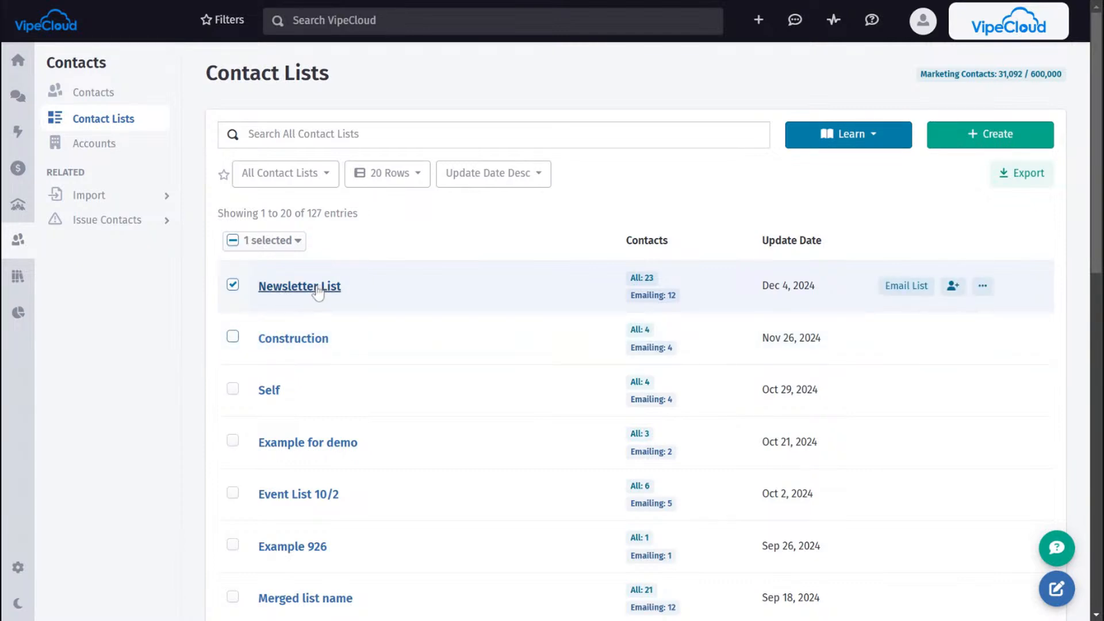
{"action": "left_click", "coordinate": [623, 313]}
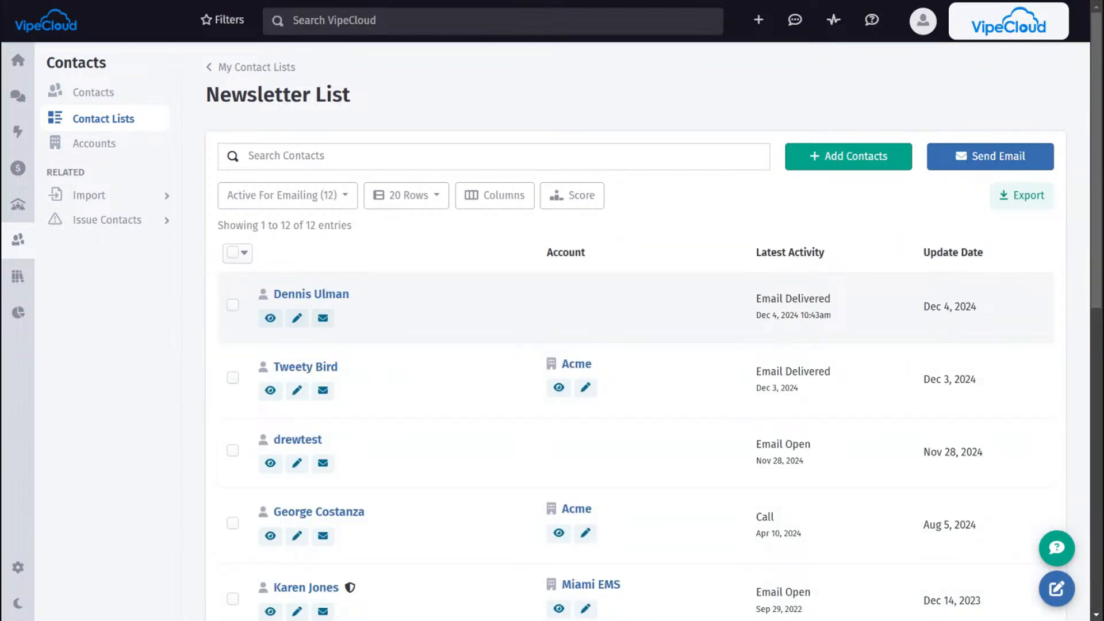
{"action": "key", "text": "alt+Left"}
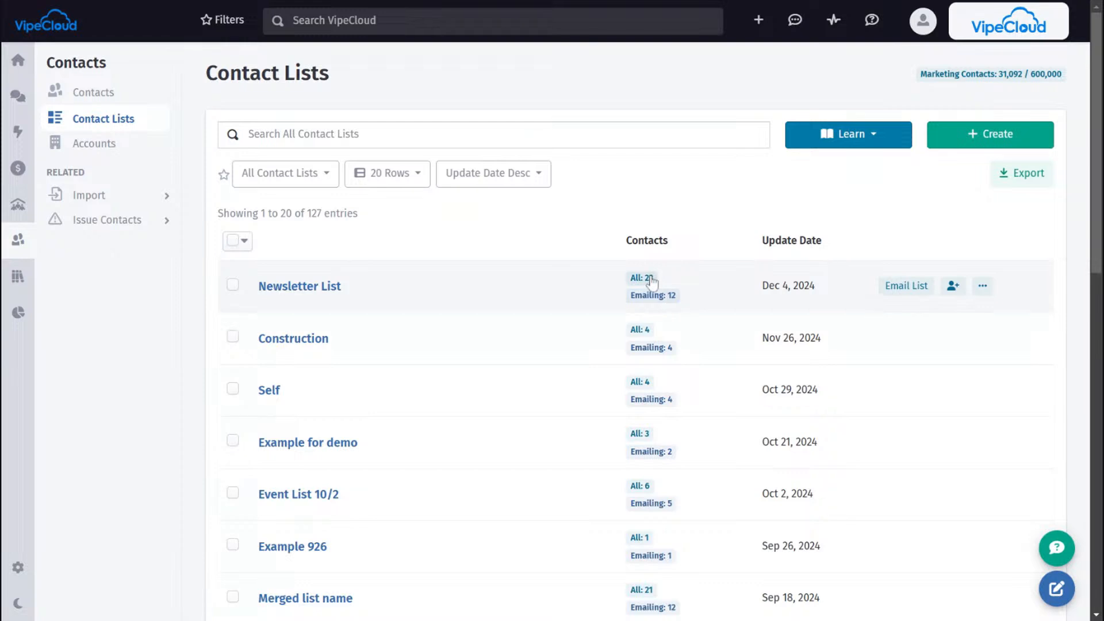
Open the Newsletter List and examine its emailing and texting status filter options without changing the filter
{"action": "left_click", "coordinate": [337, 295]}
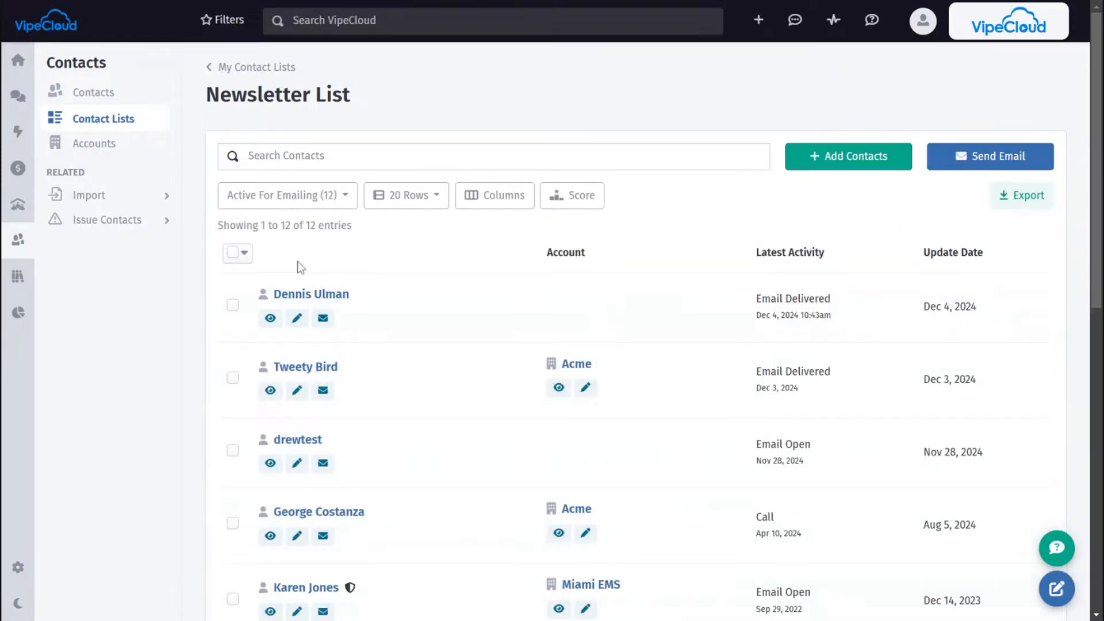
{"action": "left_click", "coordinate": [355, 201]}
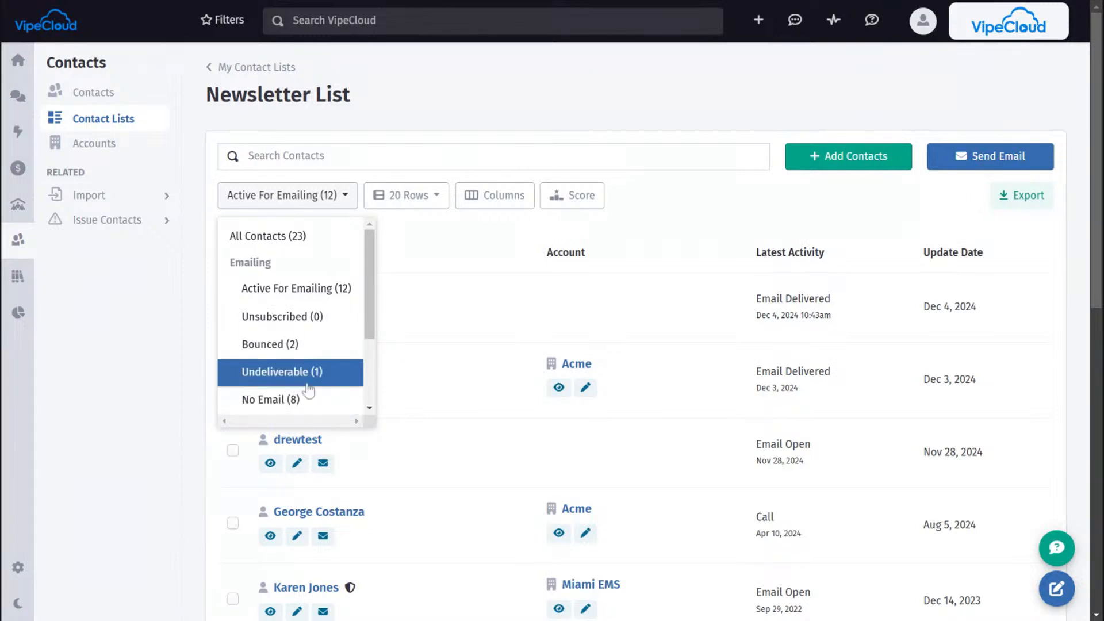
{"action": "scroll", "coordinate": [288, 373], "scroll_direction": "down", "scroll_amount": 1}
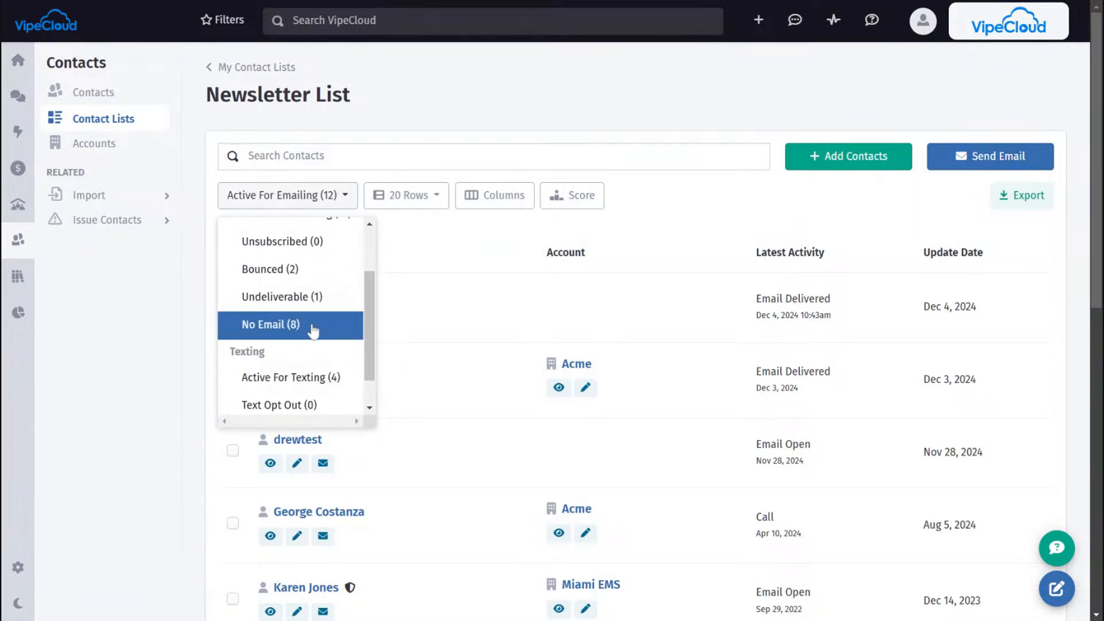
{"action": "scroll", "coordinate": [288, 345], "scroll_direction": "up", "scroll_amount": 1}
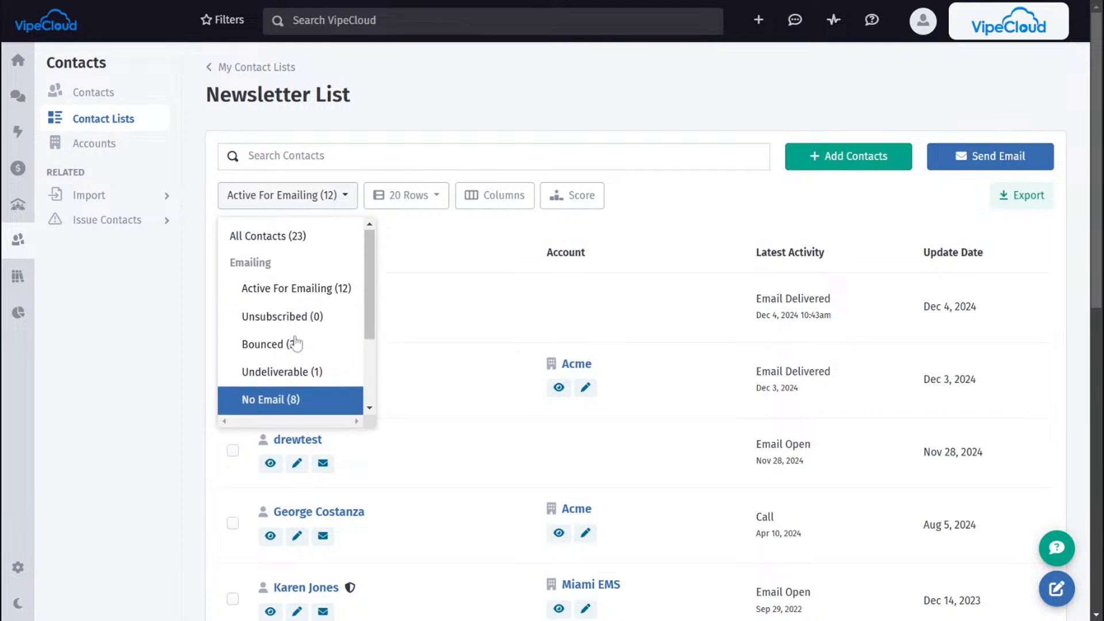
{"action": "left_click", "coordinate": [425, 266]}
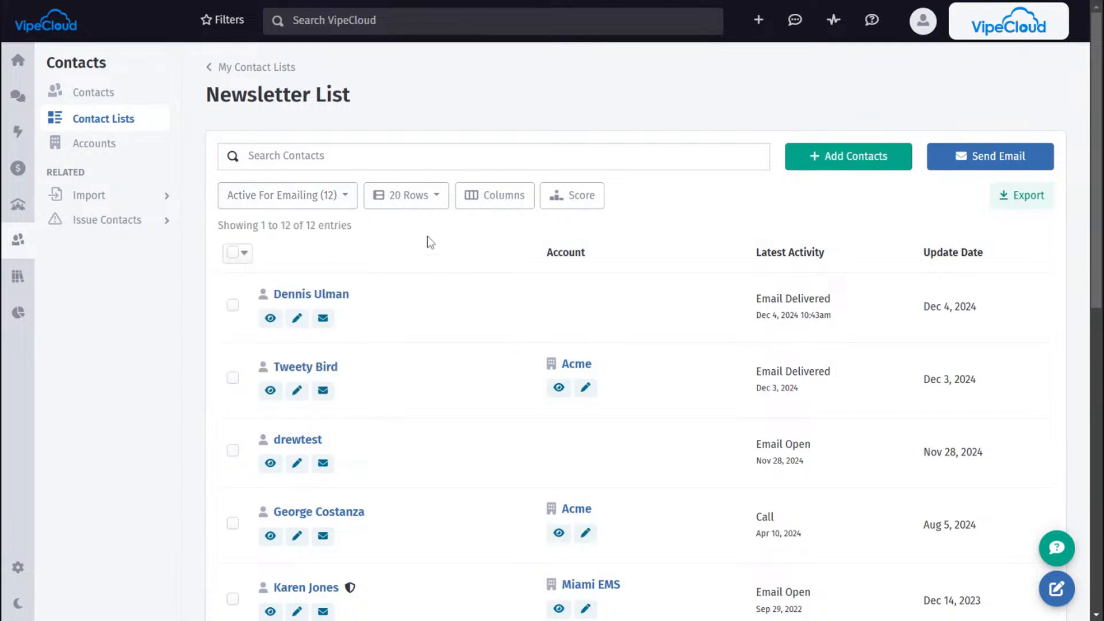
Return to the contact lists overview and set the view to All Contact Lists
{"action": "left_click", "coordinate": [280, 67]}
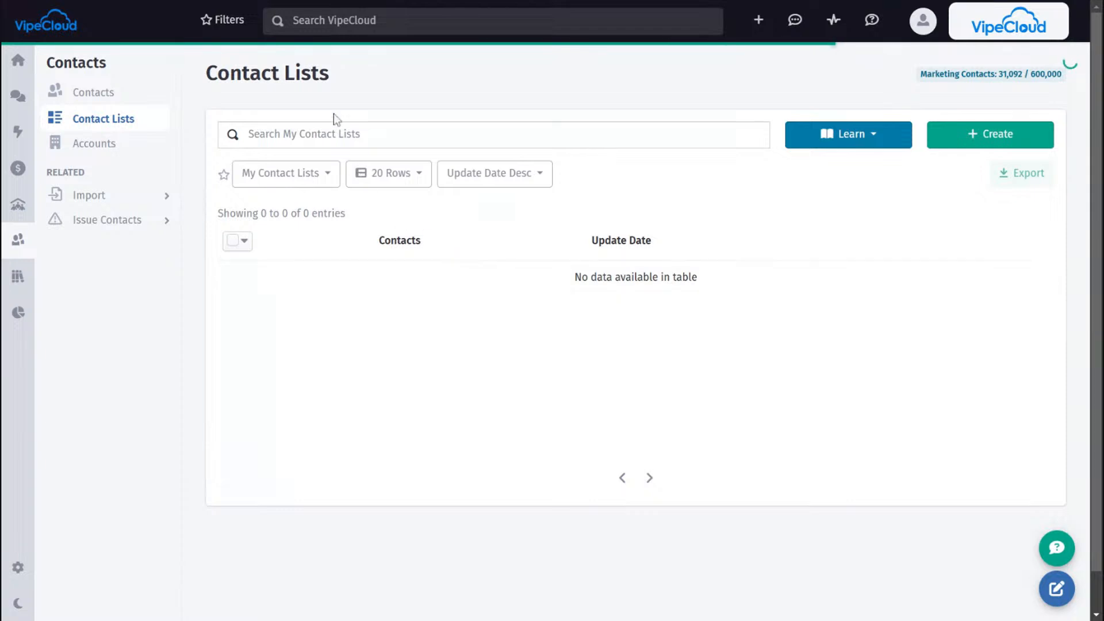
{"action": "left_click", "coordinate": [297, 175]}
{"action": "left_click", "coordinate": [290, 244]}
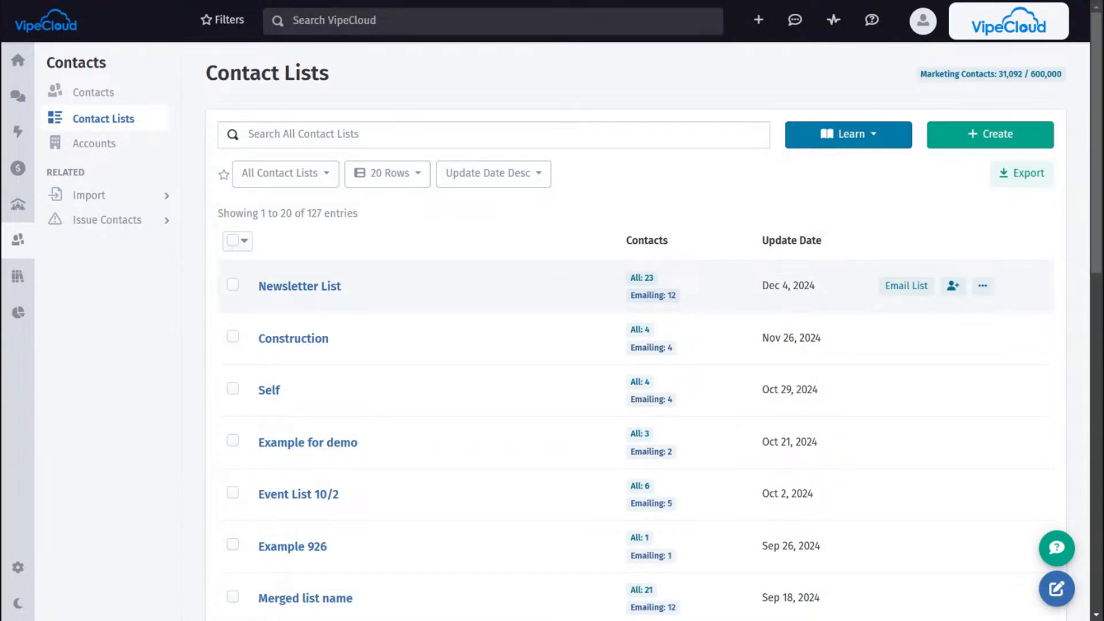
Select the Newsletter List, review the options for adding contacts to it, and dismiss them
{"action": "left_click", "coordinate": [816, 287]}
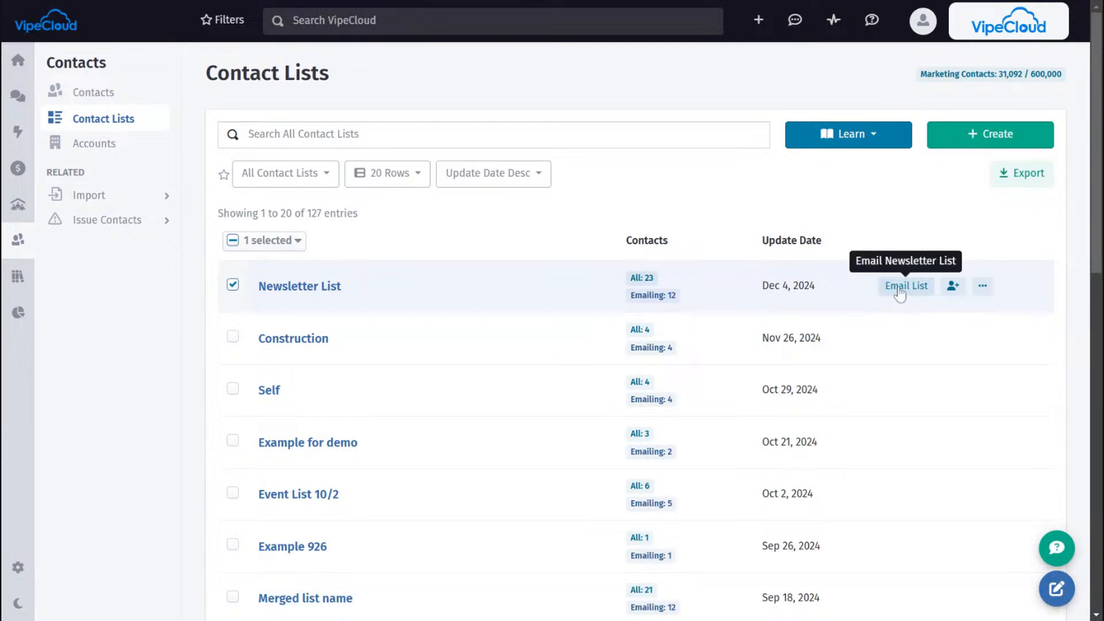
{"action": "left_click", "coordinate": [952, 288]}
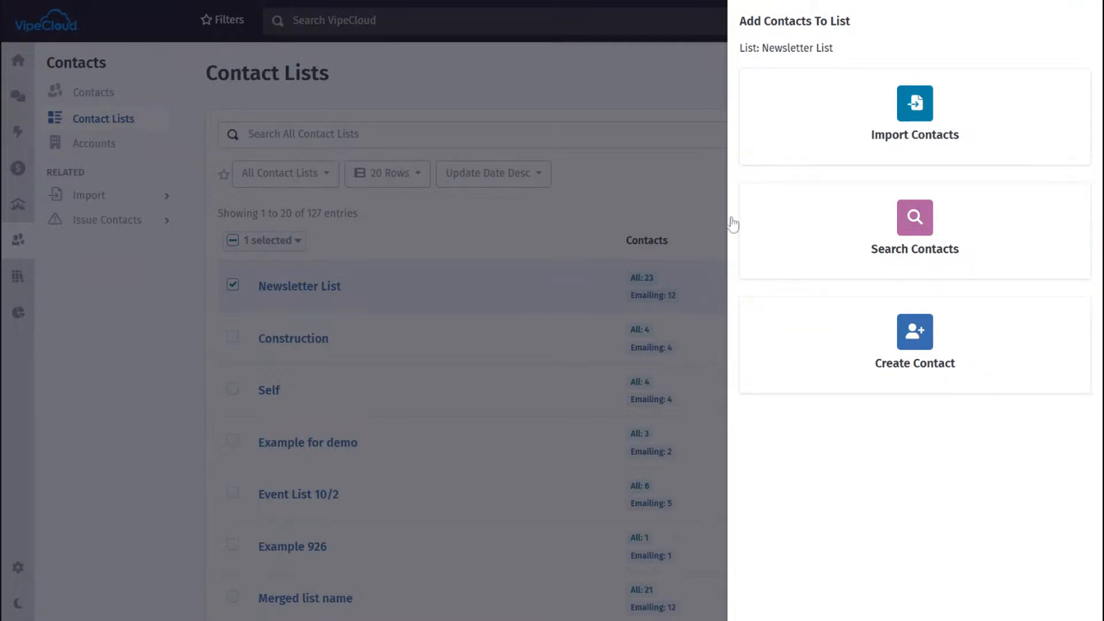
{"action": "left_click", "coordinate": [648, 176]}
Review the Create Automation form for the Newsletter List and close it without saving
{"action": "mouse_move", "coordinate": [830, 273]}
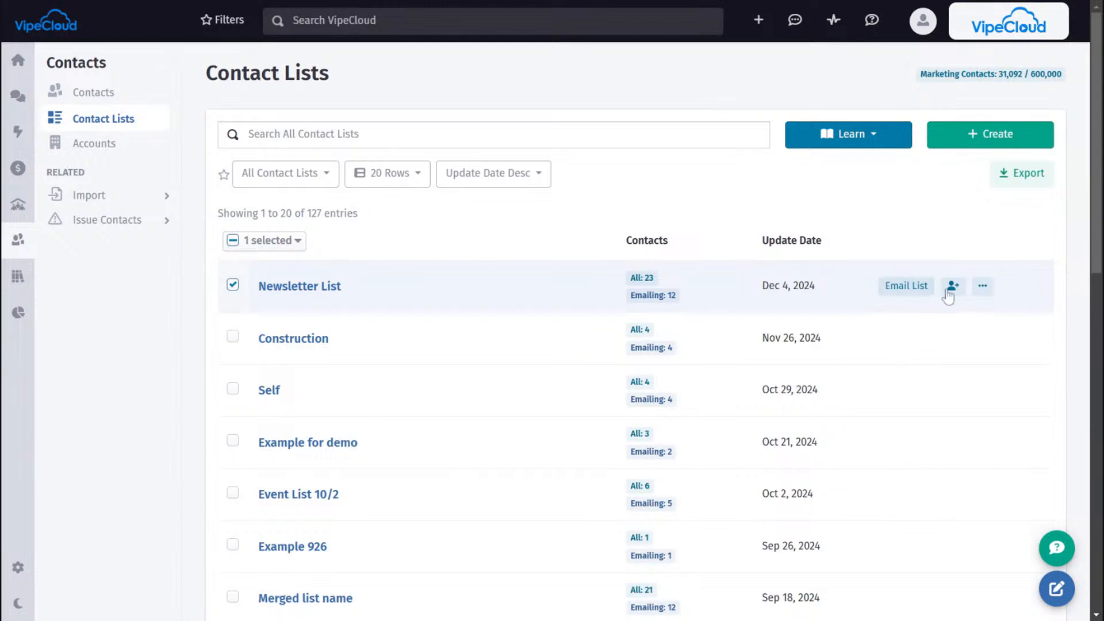
{"action": "left_click", "coordinate": [983, 287]}
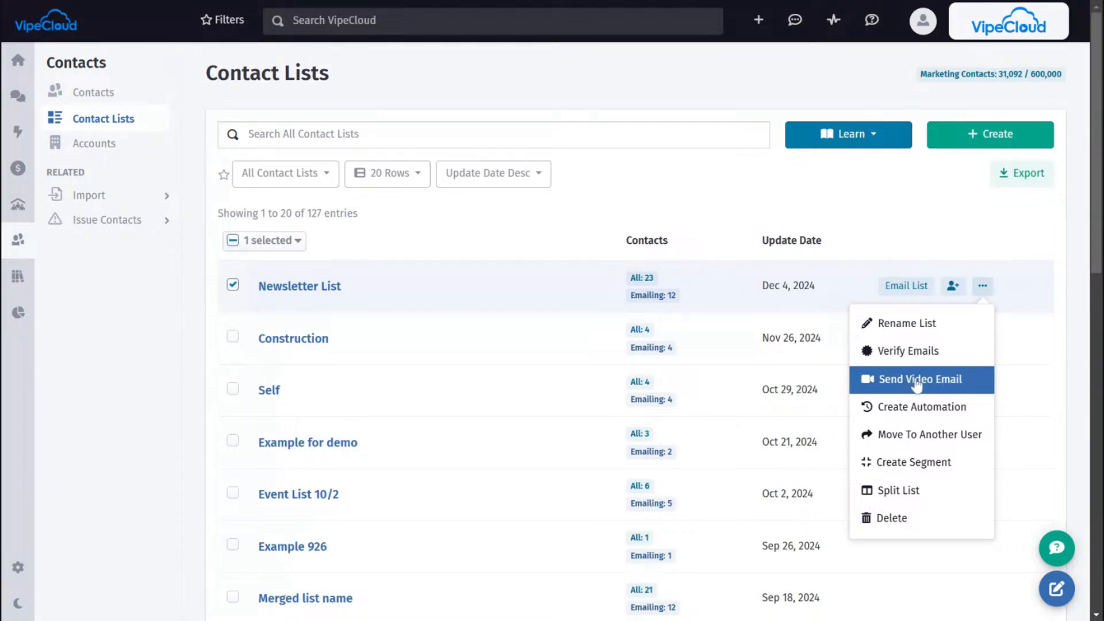
{"action": "left_click", "coordinate": [971, 411]}
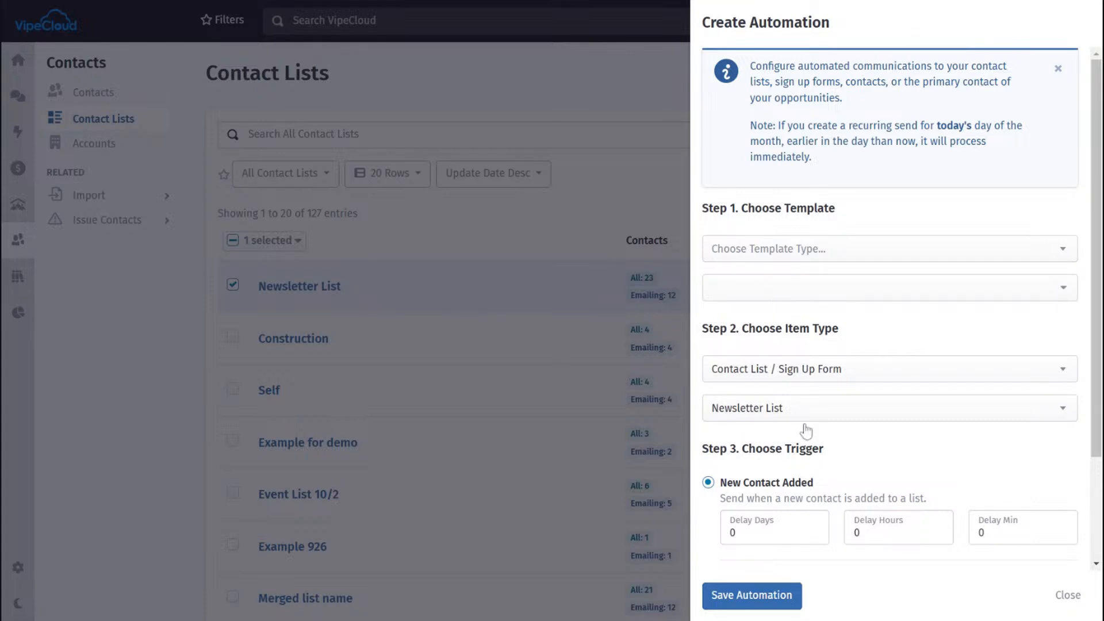
{"action": "left_click", "coordinate": [1080, 604]}
Examine the Newsletter List's A/B split settings, including the contact distribution and both part names, and close without splitting
{"action": "mouse_move", "coordinate": [994, 310]}
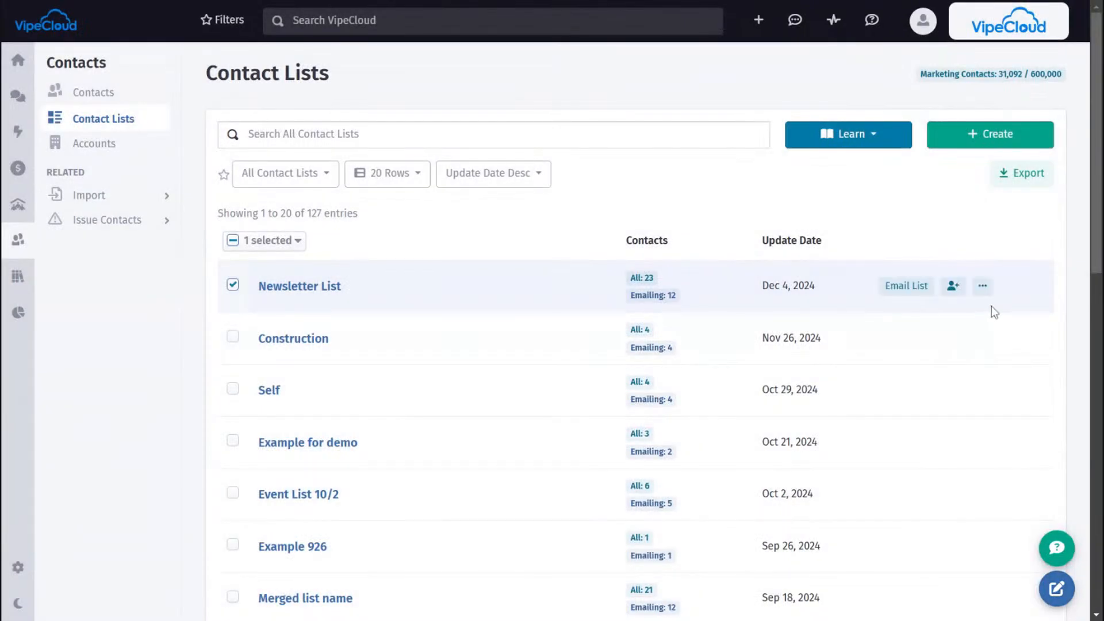
{"action": "left_click", "coordinate": [987, 292]}
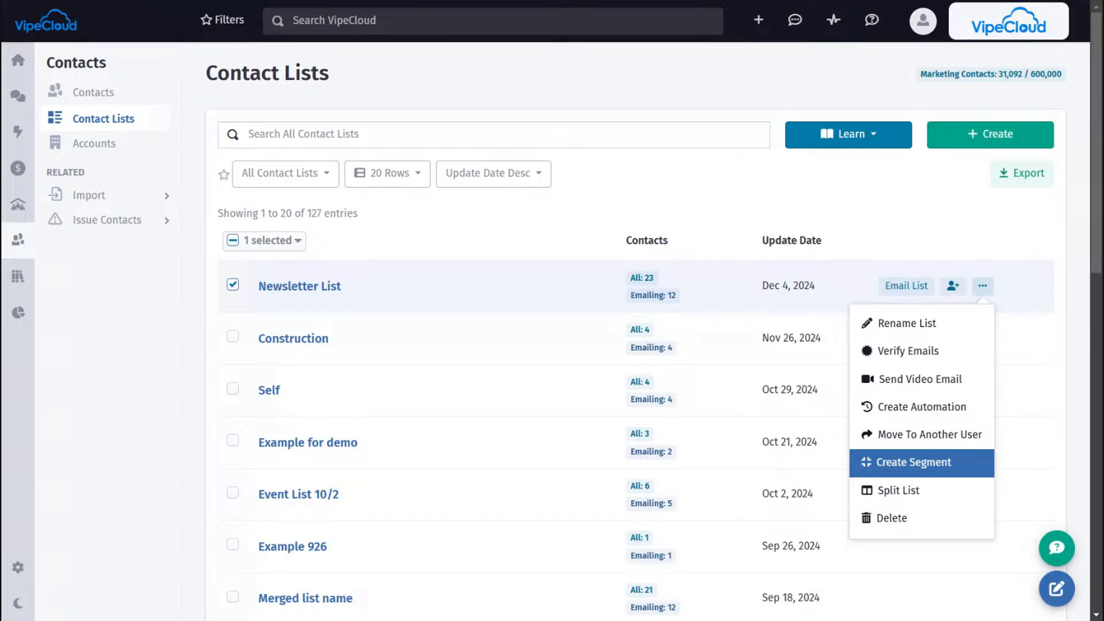
{"action": "left_click", "coordinate": [929, 498]}
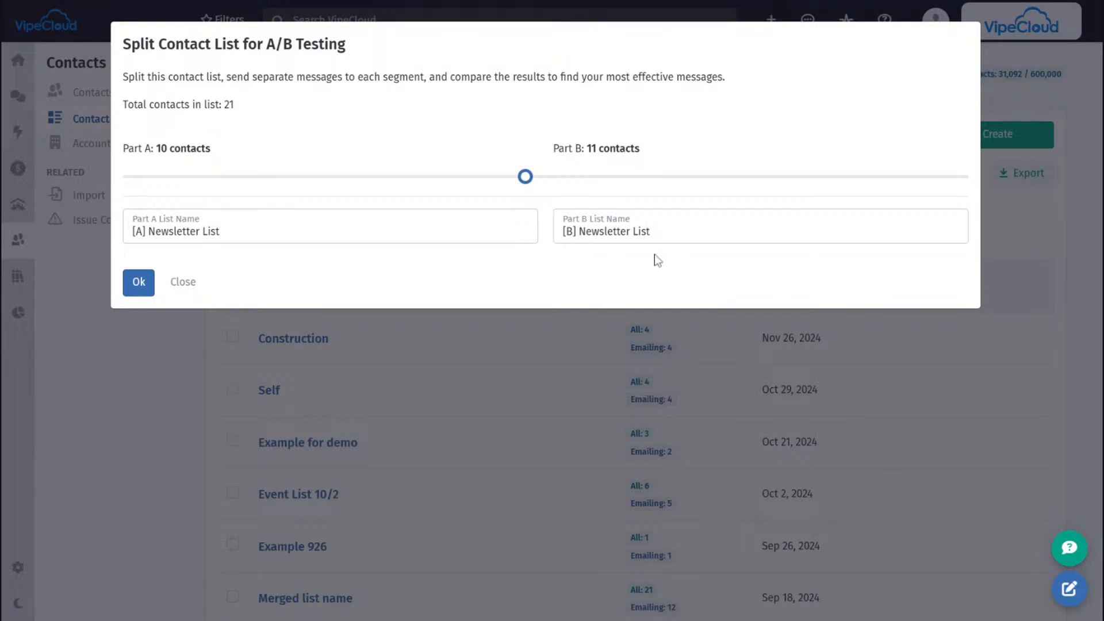
{"action": "mouse_move", "coordinate": [526, 177]}
{"action": "left_mouse_down"}
{"action": "mouse_move", "coordinate": [274, 180]}
{"action": "mouse_move", "coordinate": [796, 178]}
{"action": "mouse_move", "coordinate": [541, 183]}
{"action": "left_mouse_up"}
{"action": "double_click", "coordinate": [174, 231]}
{"action": "left_click", "coordinate": [219, 231]}
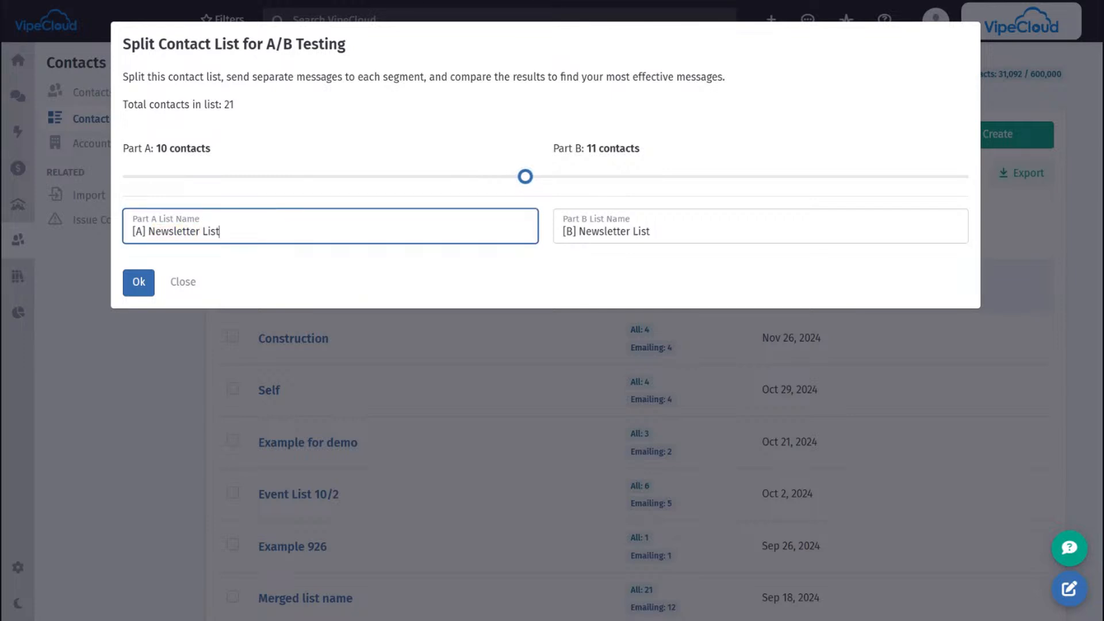
{"action": "left_click", "coordinate": [649, 231]}
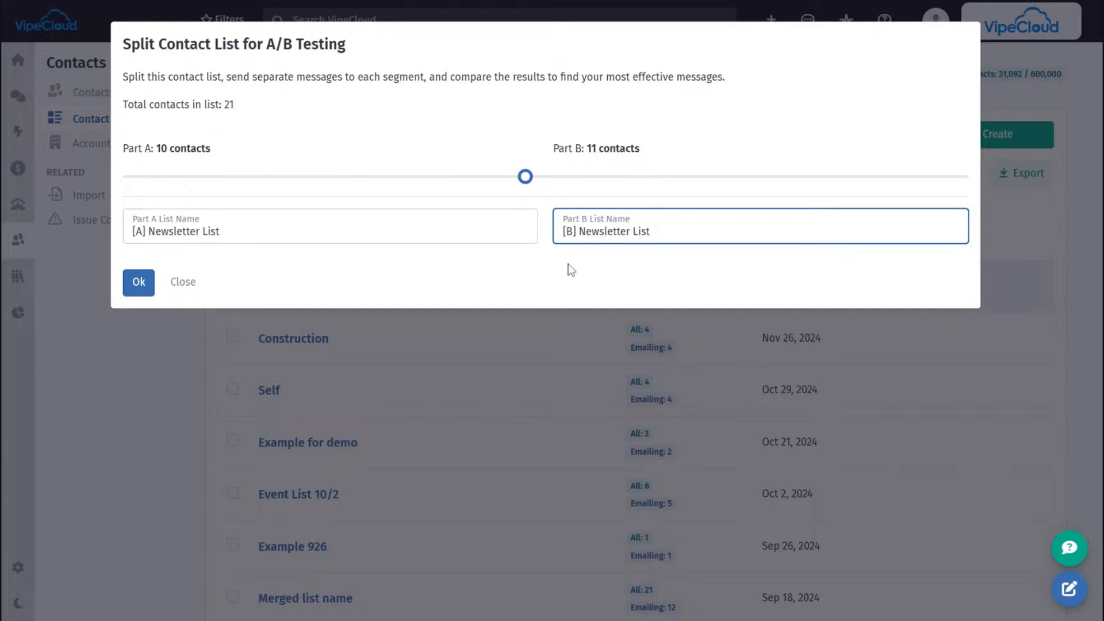
{"action": "left_click", "coordinate": [176, 283]}
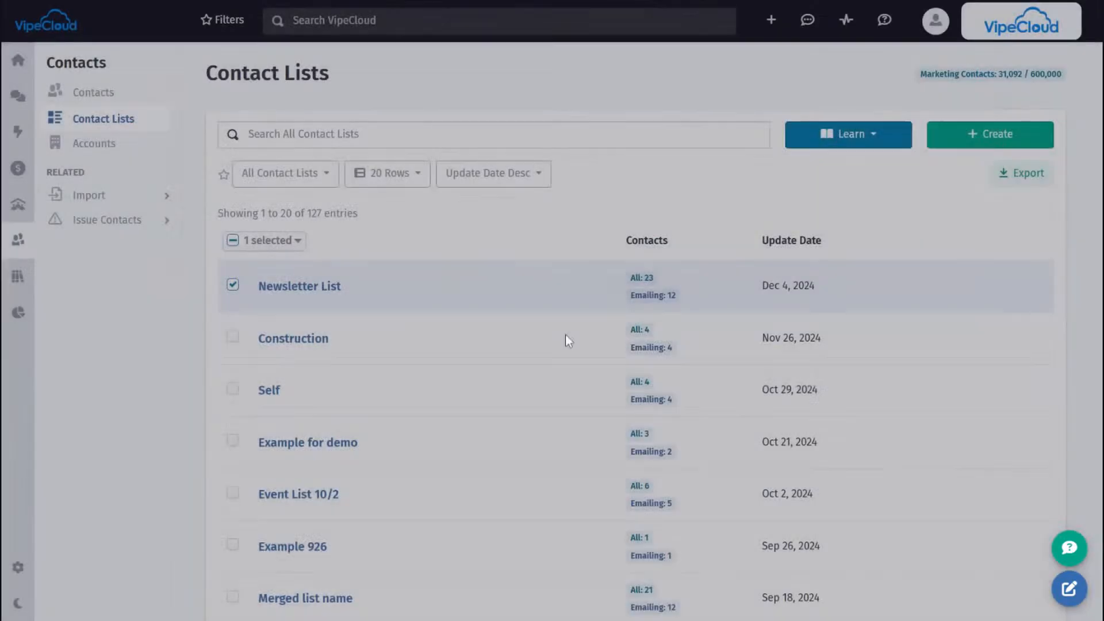
Bring up the additional actions available for the Newsletter List
{"action": "left_click", "coordinate": [981, 286]}
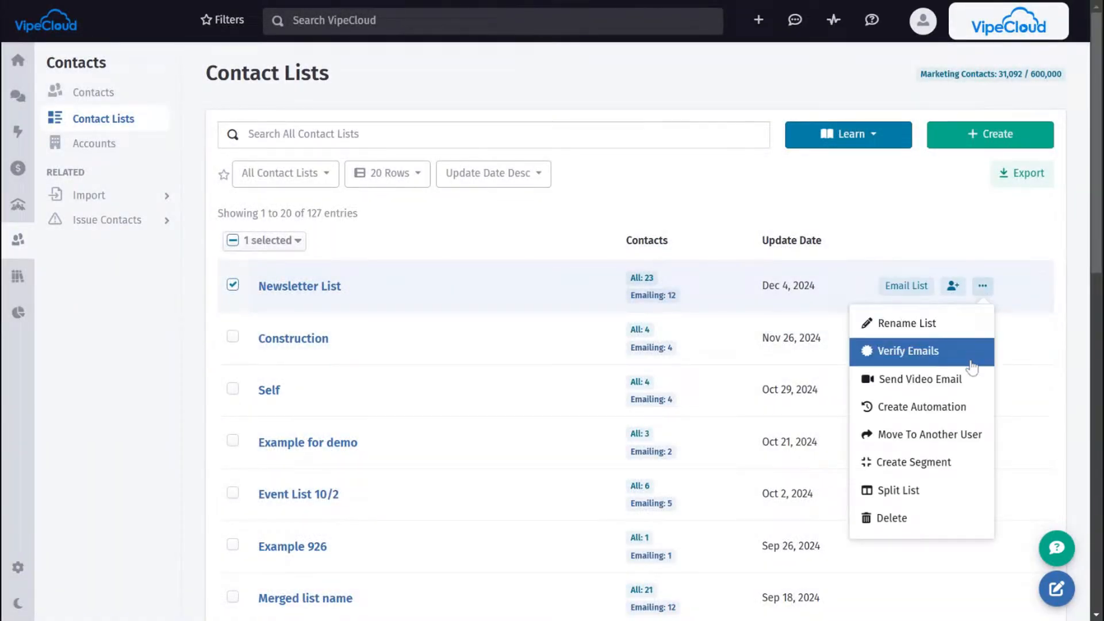